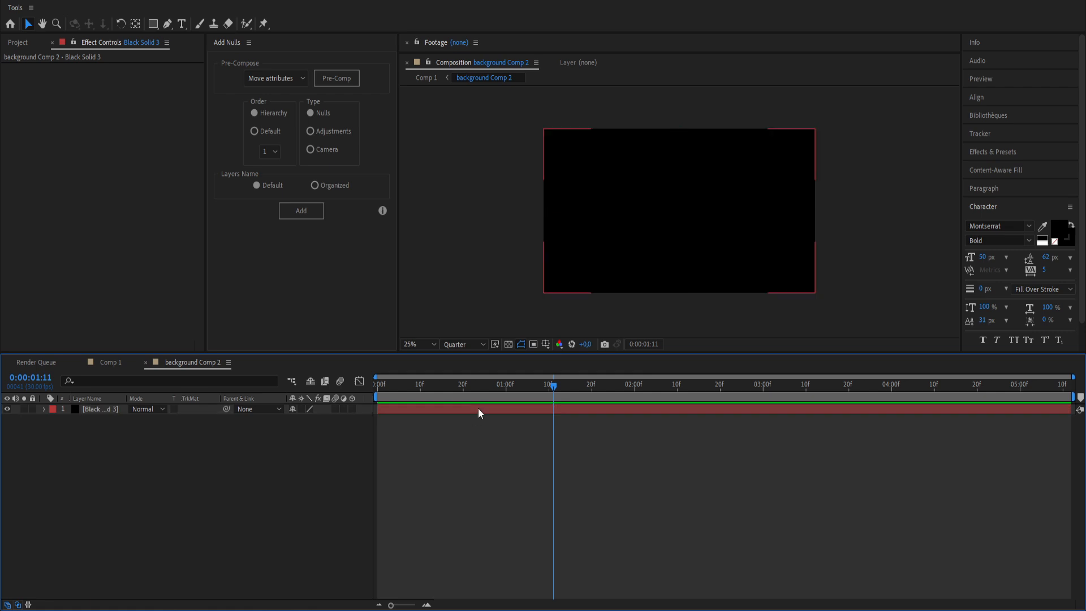
Apply the 4-Color Gradient effect to the black solid layer.
click(480, 408)
key(ctrl+space)
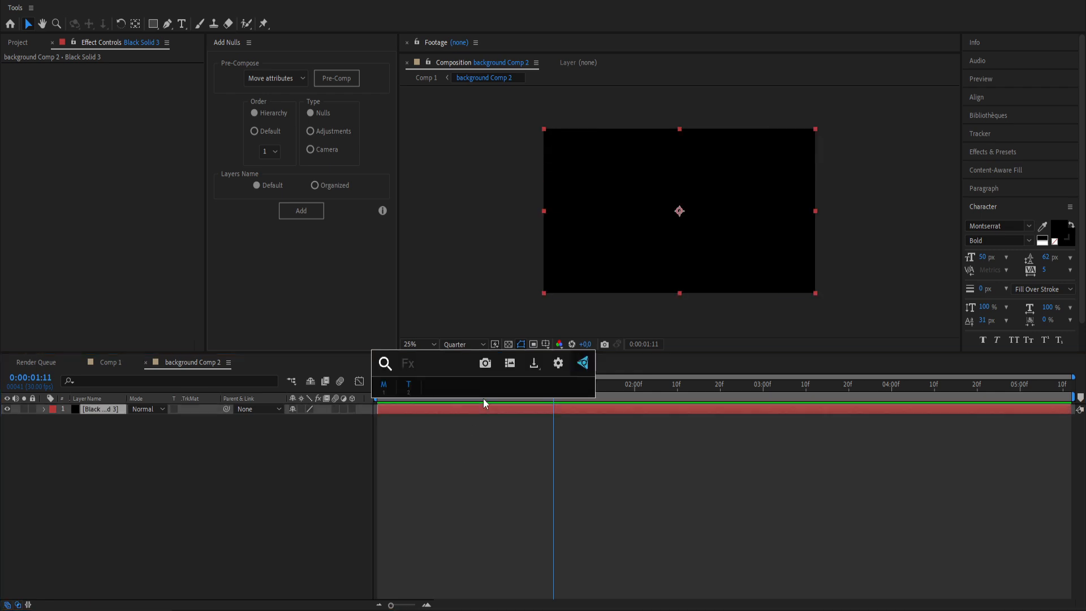
text(4)
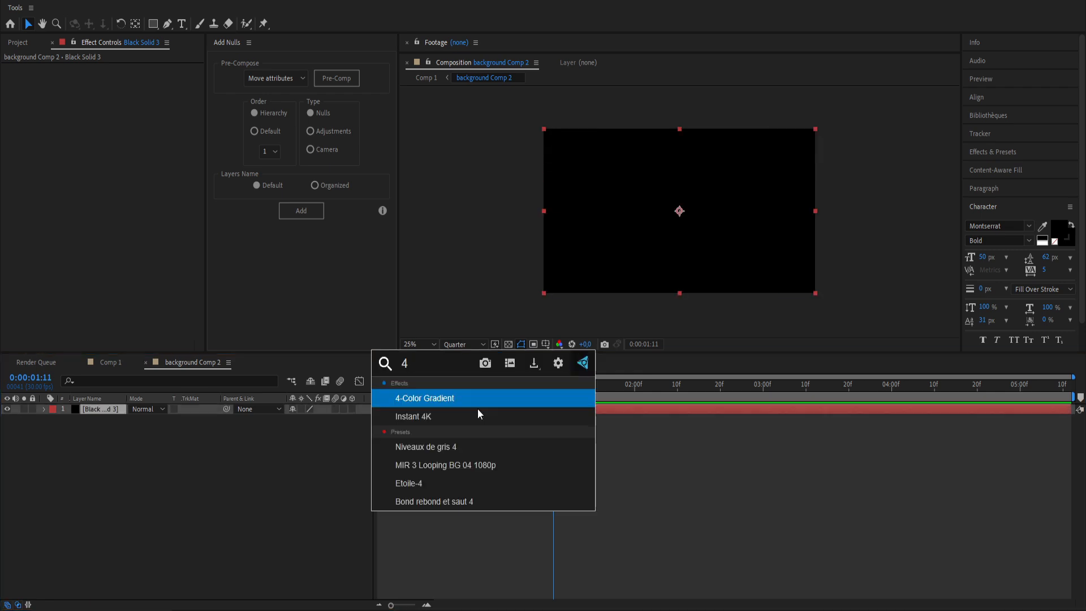
key(Return)
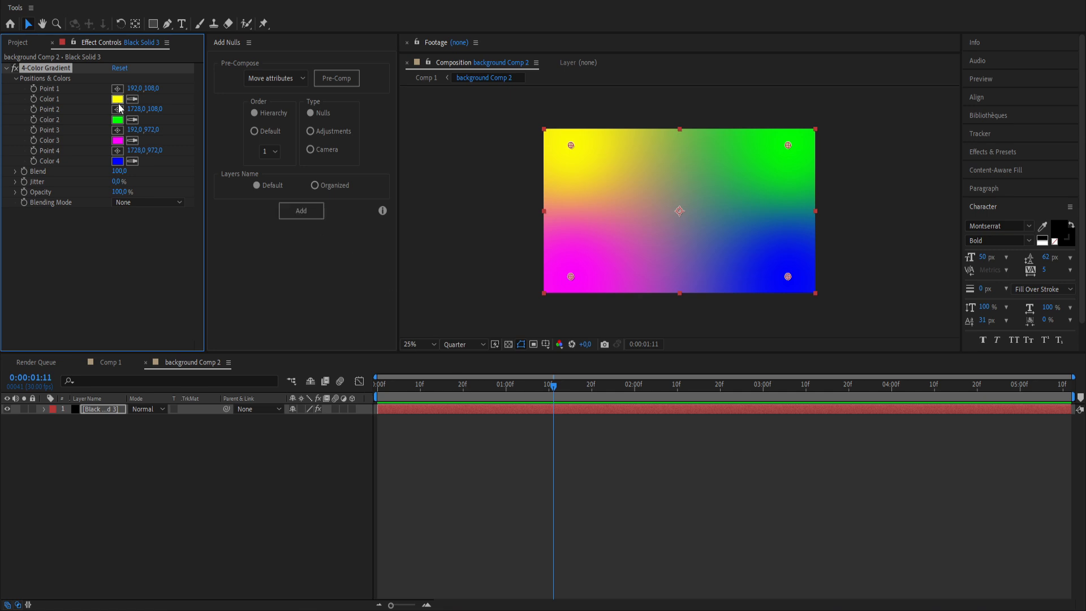
Recolour the gradient: Color 1 muted blue (hue 226°, saturation 60%, brightness 58%), Colors 2 and 3 black, Color 4 dark blue.
click(119, 100)
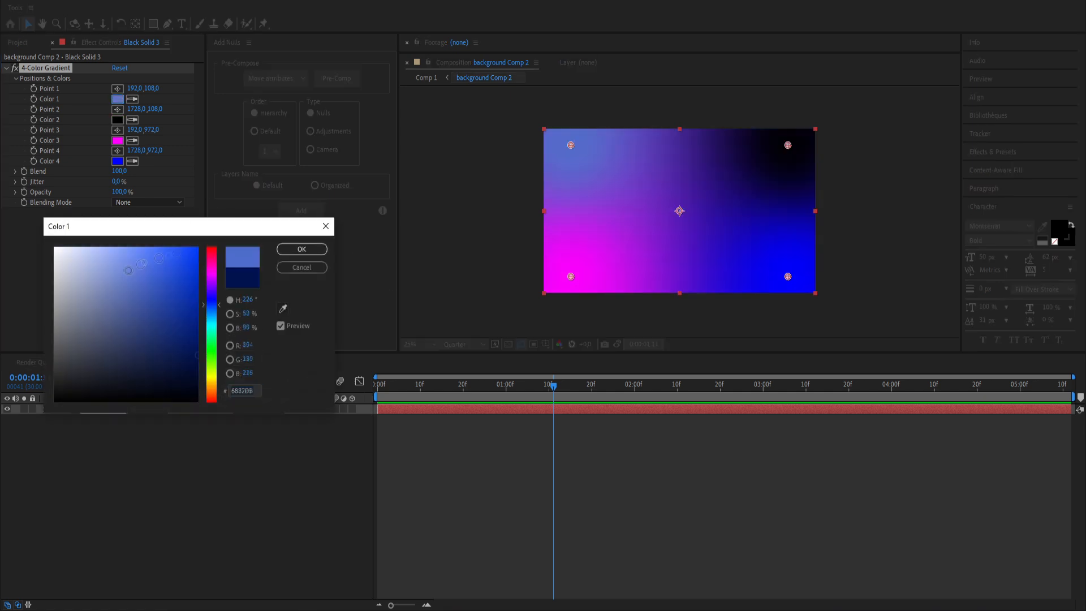
drag(140, 273, 138, 313)
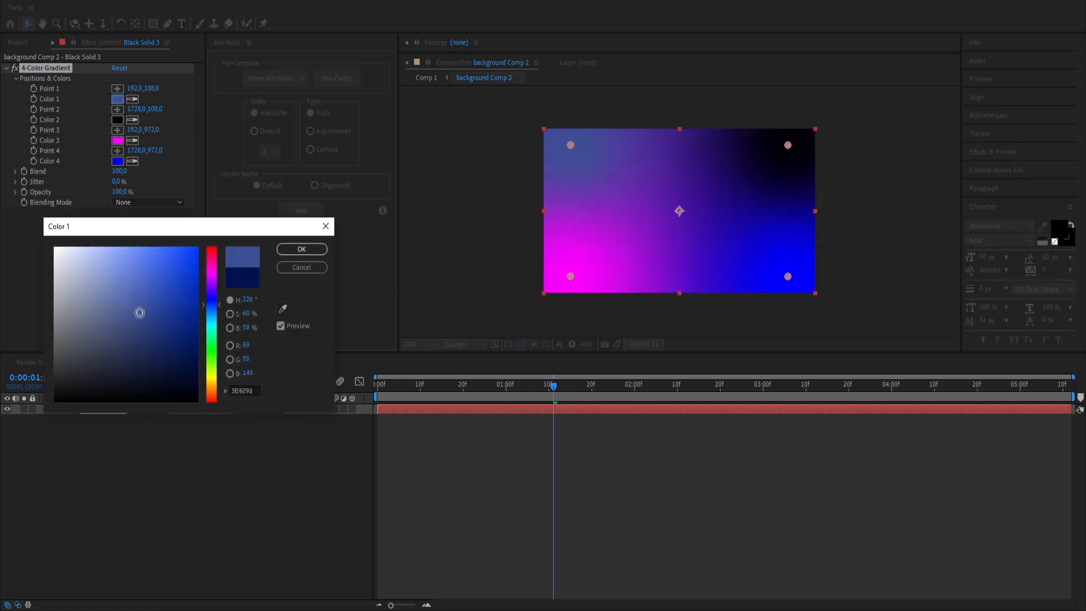
click(300, 249)
click(118, 140)
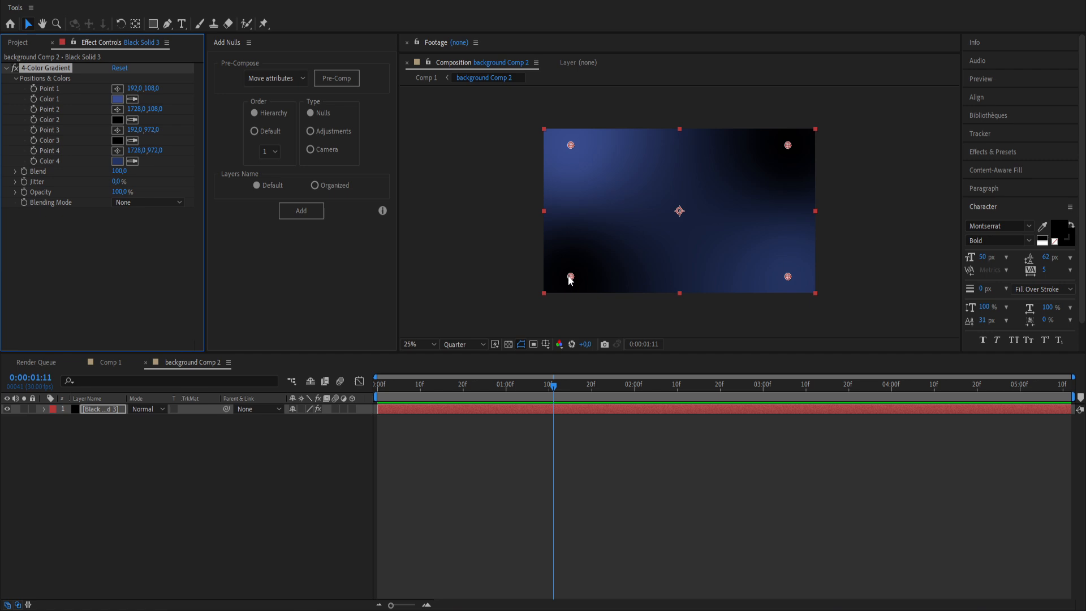
Spread the background gradient's points beyond the frame, to about (-196, -428), (2816, 148), (-804, 932) and (2200, 1804).
drag(571, 277, 500, 317)
drag(570, 145, 533, 106)
drag(788, 145, 903, 134)
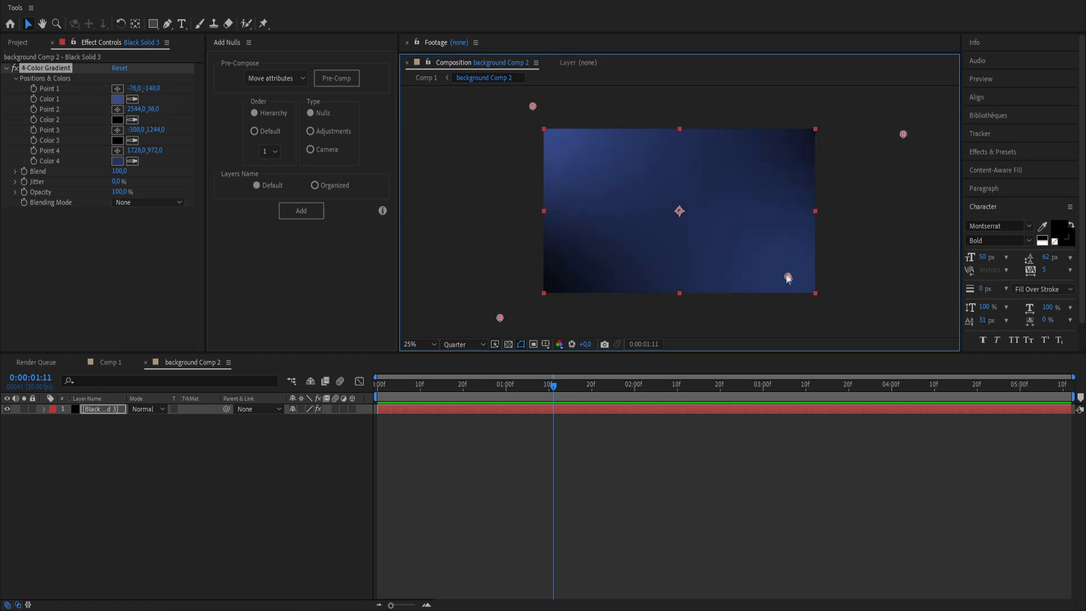
drag(788, 276, 856, 327)
scroll(545, 282, down, 1)
drag(590, 264, 555, 240)
drag(767, 269, 785, 279)
mouse_move(791, 173)
mouse_down()
mouse_move(805, 157)
mouse_move(811, 181)
mouse_up()
drag(785, 278, 768, 293)
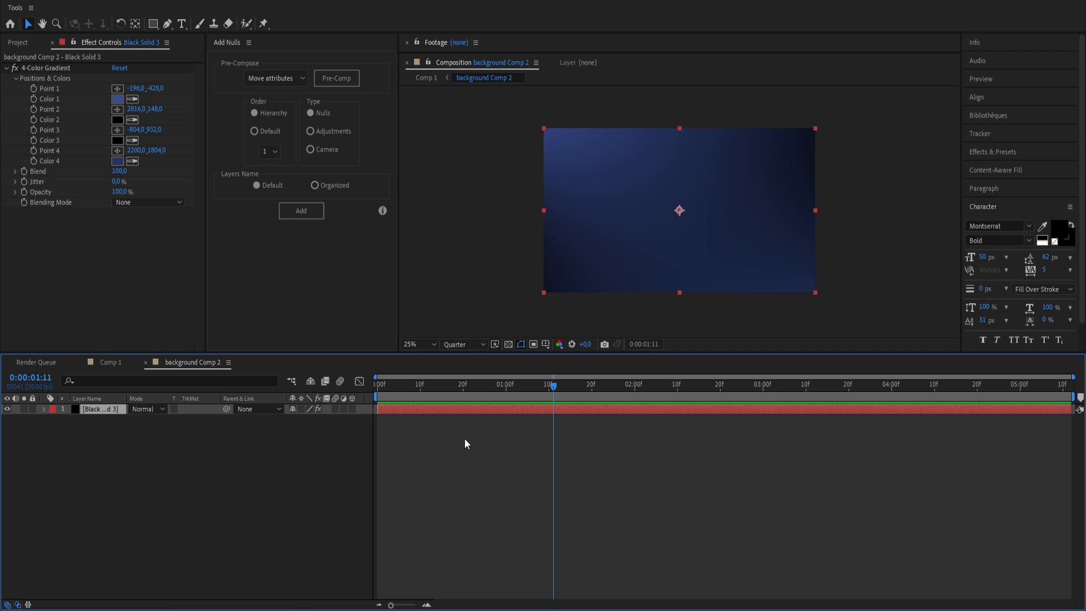
click(465, 440)
Draw a rounded rectangle about 768 × 240 px as a new shape layer and align it to the composition's centre.
drag(152, 23, 222, 39)
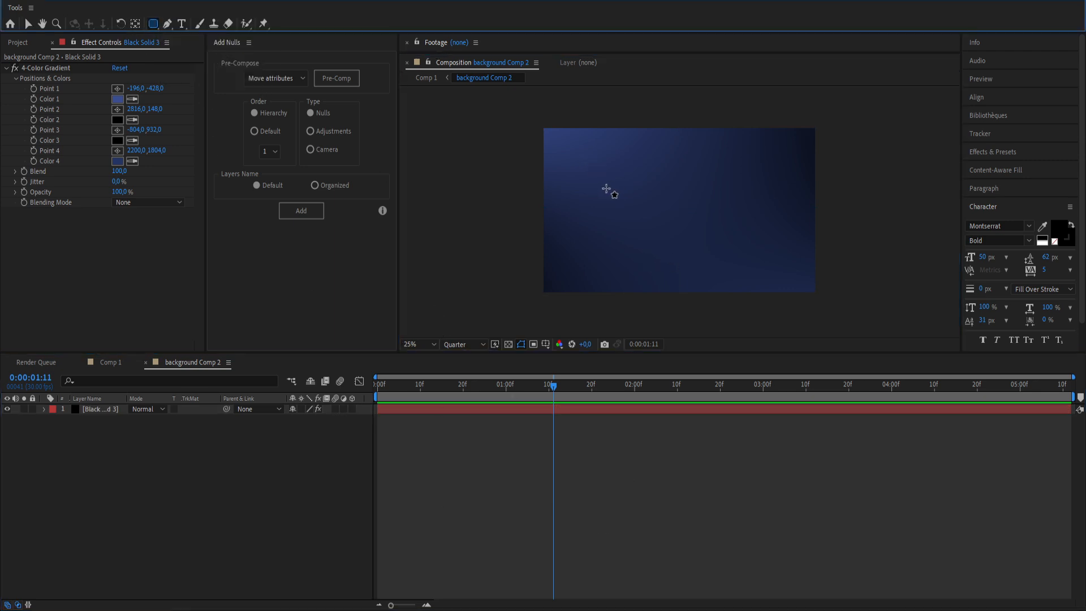
drag(623, 194, 732, 231)
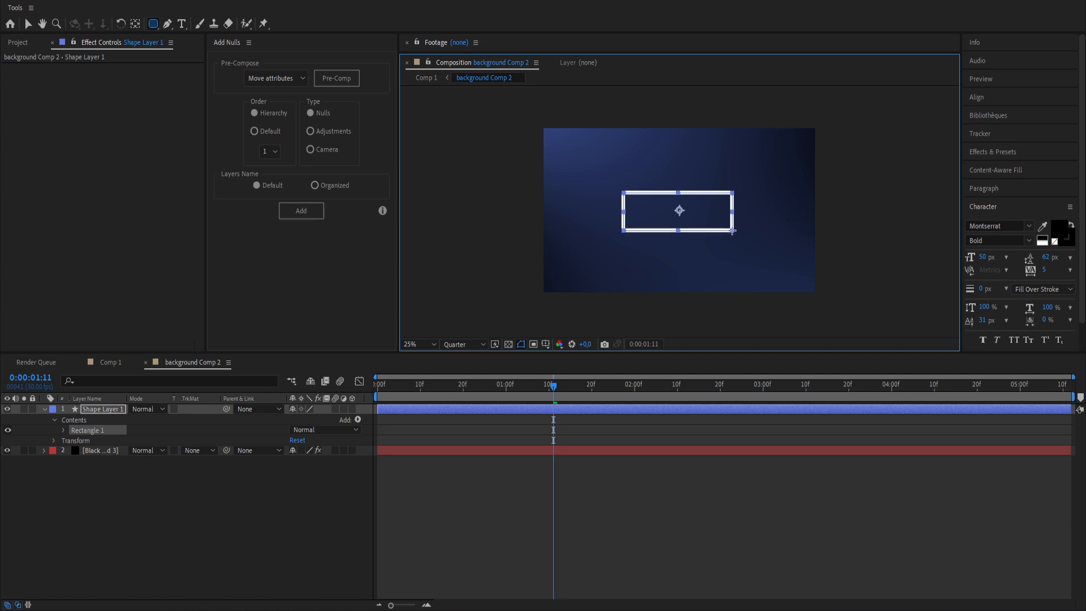
click(28, 25)
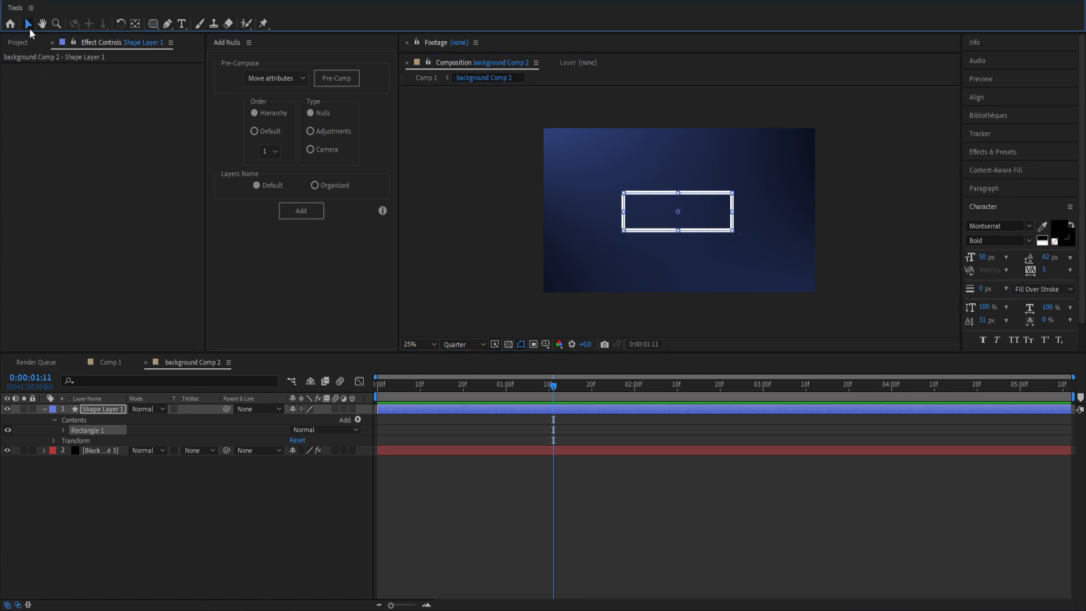
click(976, 97)
click(651, 248)
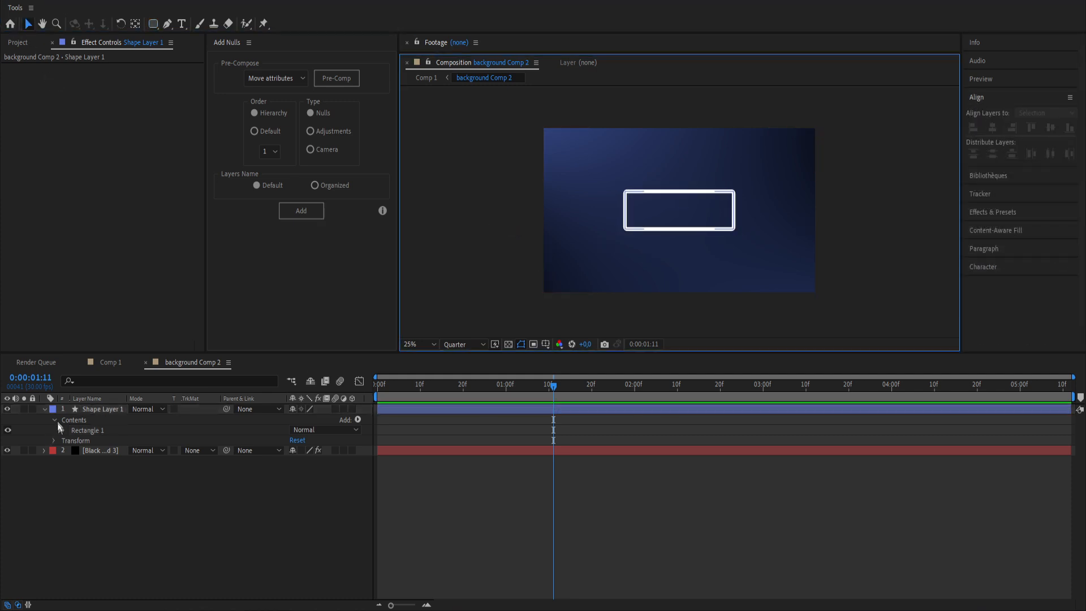
Hide the rectangle's stroke and show its fill.
click(63, 431)
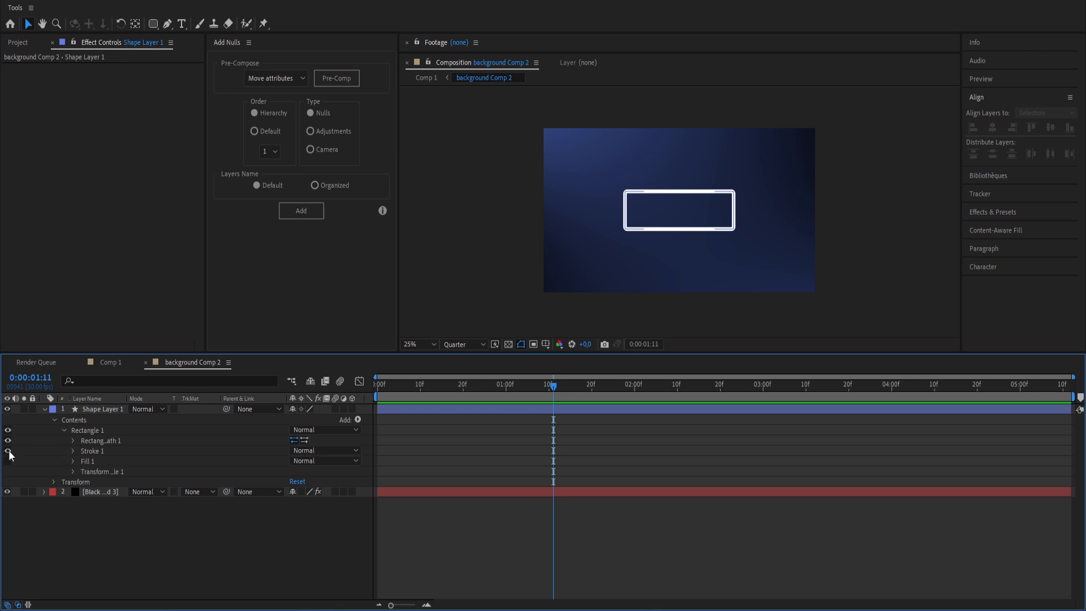
click(8, 450)
click(8, 461)
Set the rectangle path's roundness to 275 to form a pill shape.
click(73, 441)
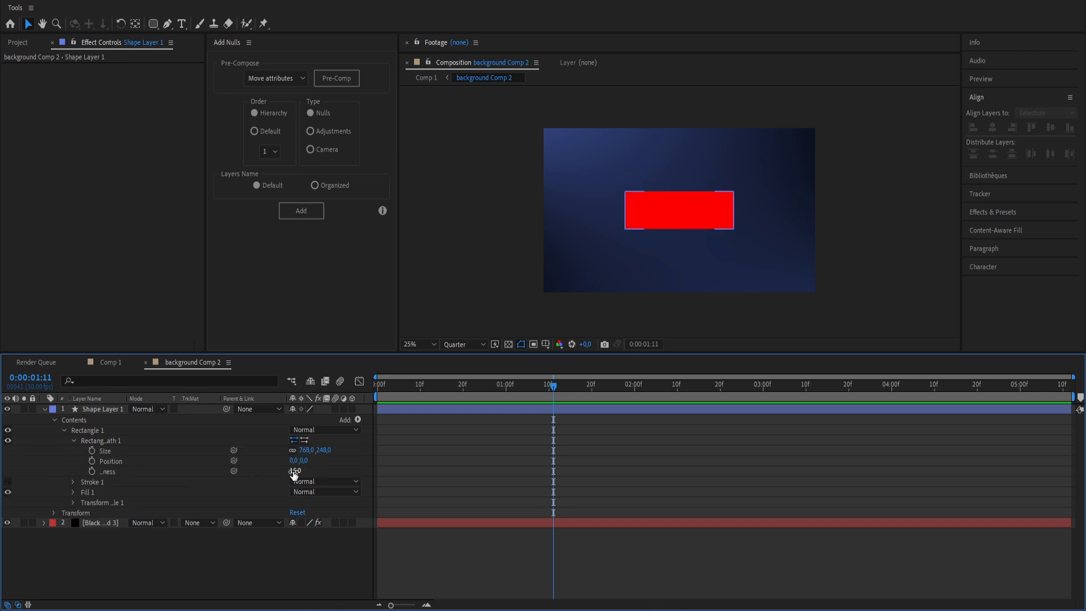
drag(295, 470, 317, 463)
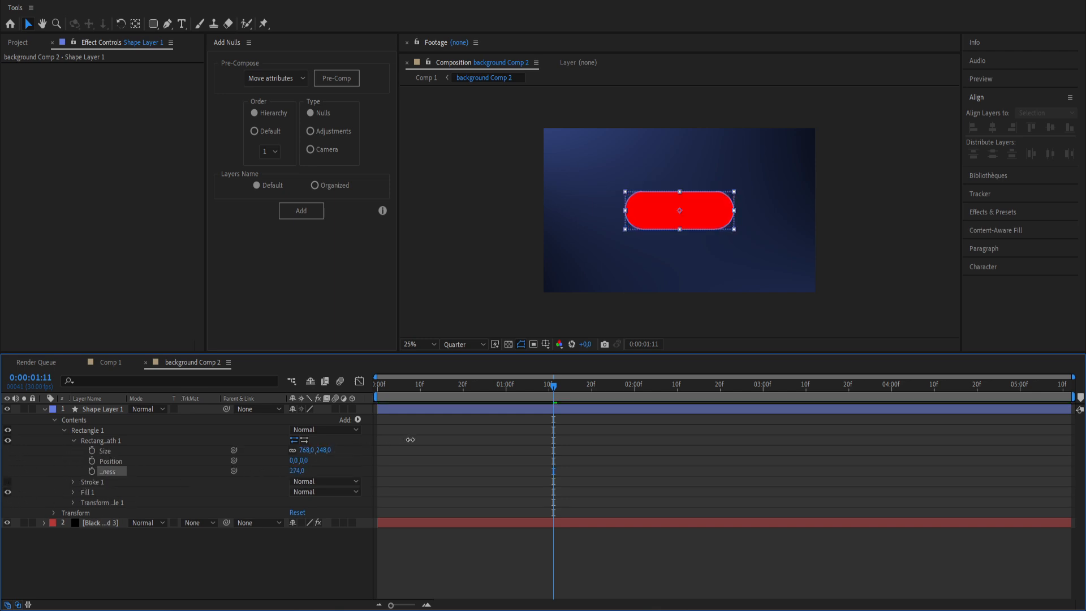
drag(410, 439, 413, 440)
click(520, 209)
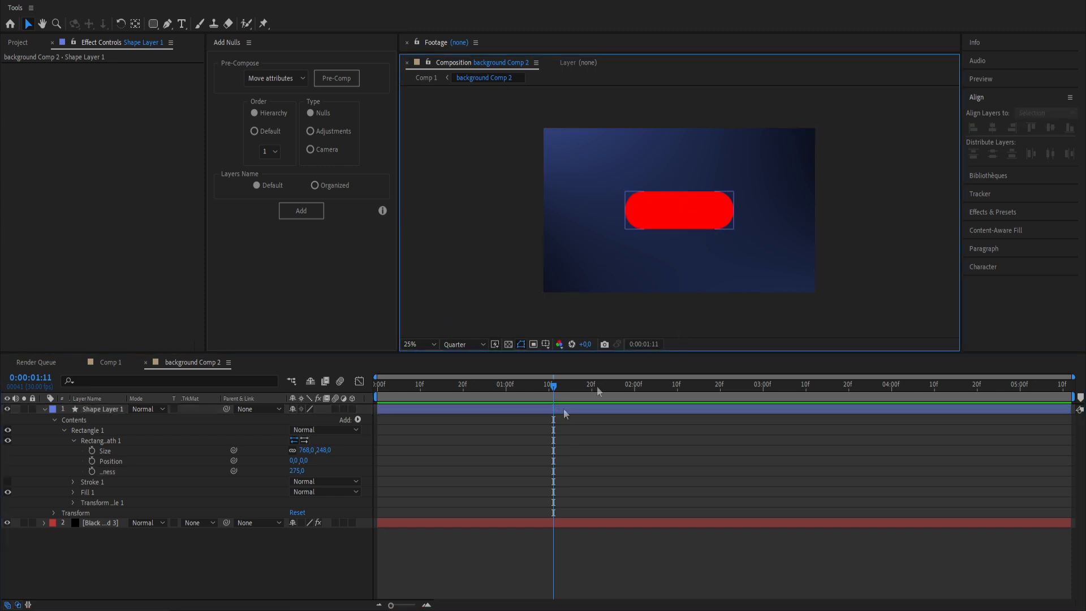
Apply a 4-Color Gradient to the pill layer, with Colors 1 and 3 black and Colors 2 and 4 dark blue.
click(542, 441)
click(539, 410)
key(ctrl+space)
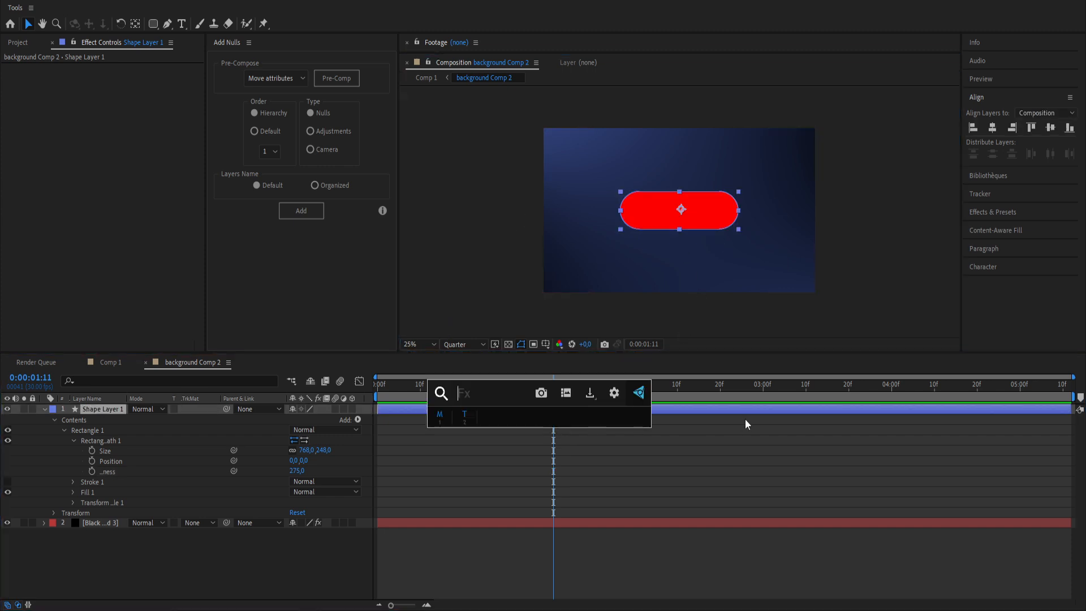
text(4)
click(512, 430)
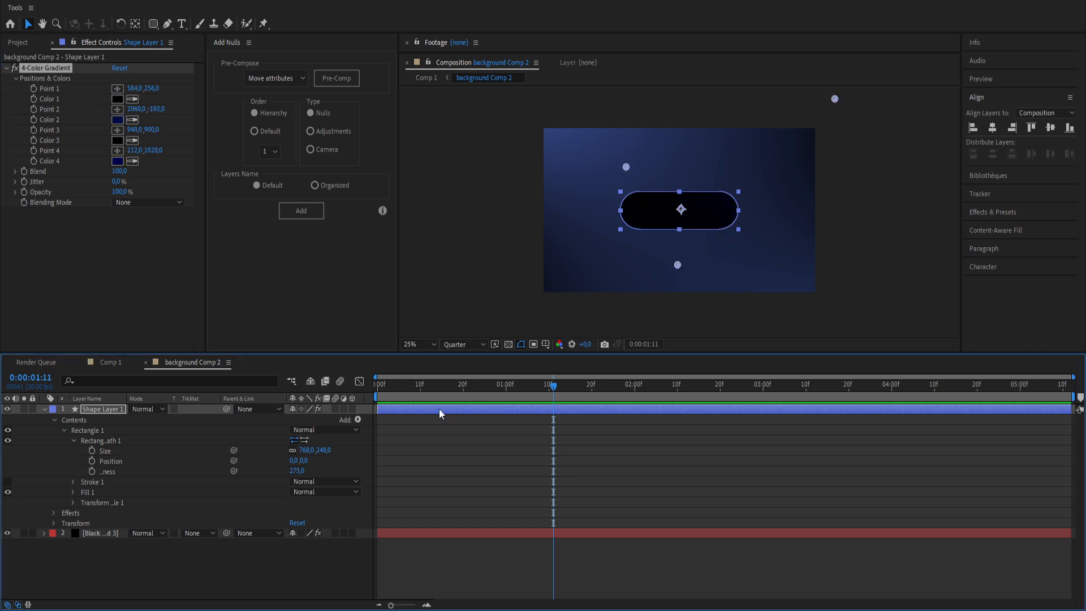
click(505, 256)
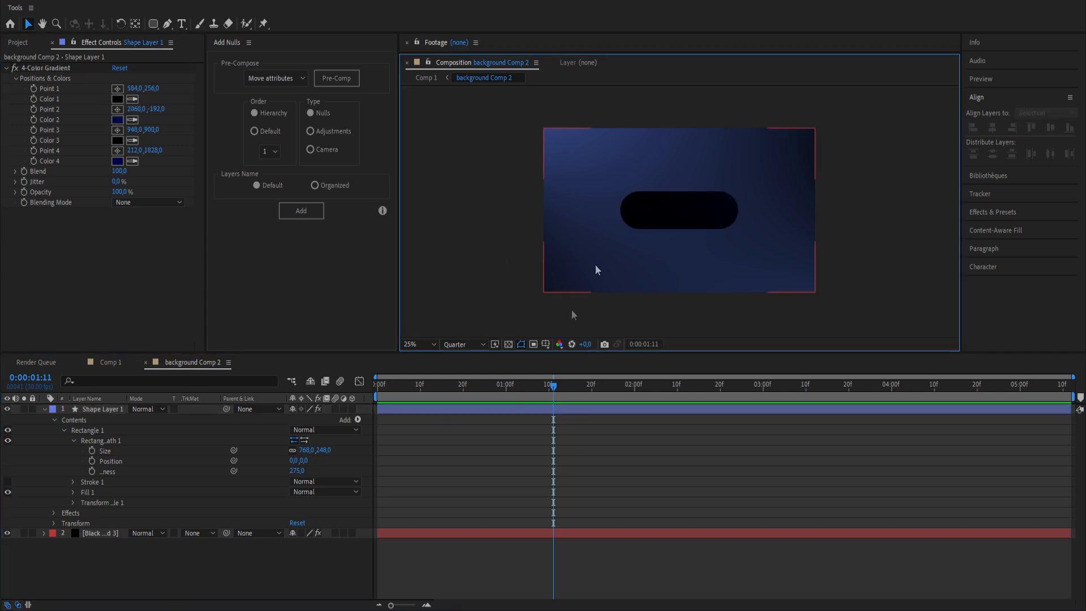
Apply the CC Light Sweep effect to the pill layer.
click(470, 410)
key(ctrl+space)
text(swee)
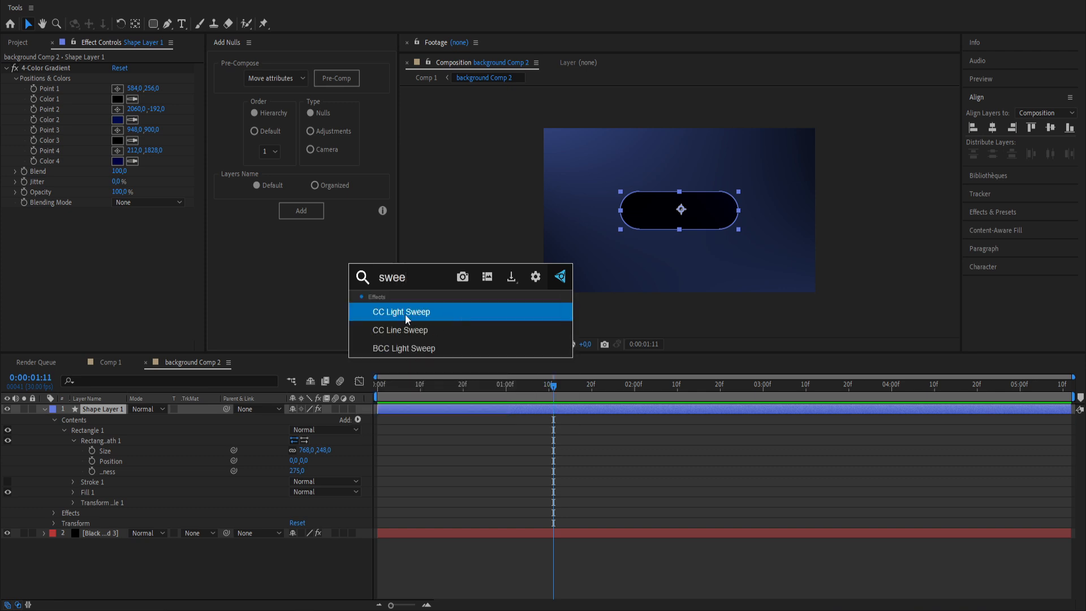
click(405, 313)
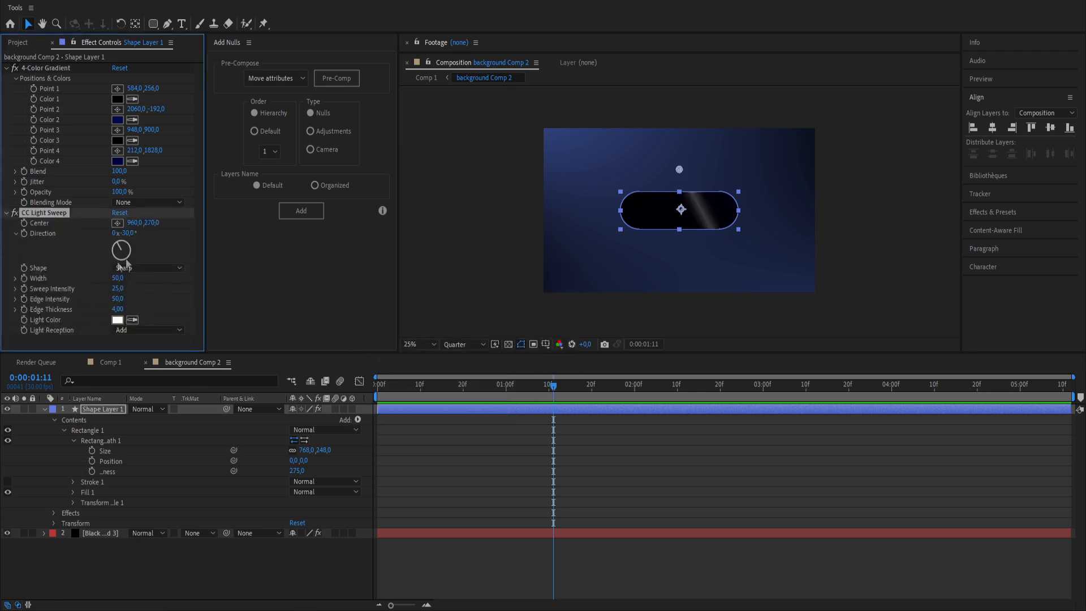
Centre the light sweep on the pill at about (952, 526), with width 320, sweep intensity 4 and edge thickness 7.1.
drag(117, 279, 170, 275)
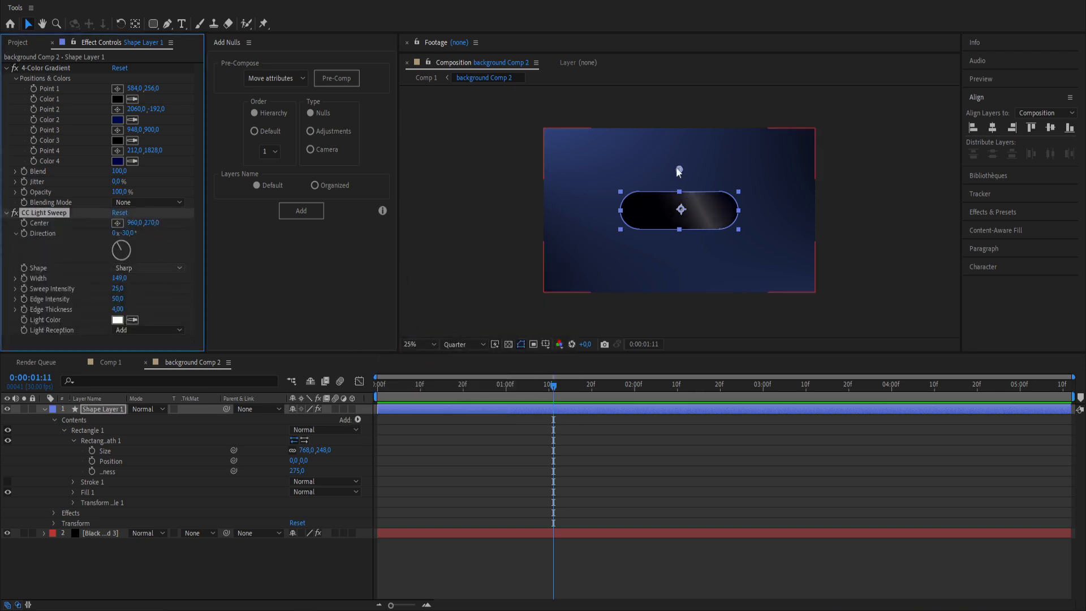
drag(679, 169, 681, 209)
click(124, 271)
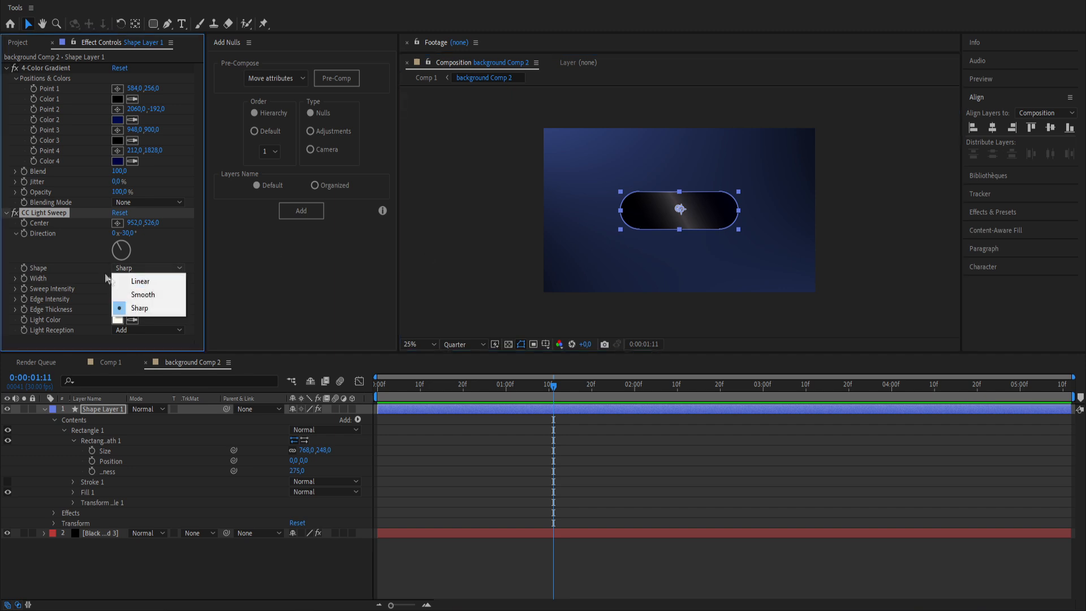
click(108, 278)
mouse_move(118, 280)
mouse_down()
mouse_move(135, 282)
mouse_move(109, 294)
mouse_up()
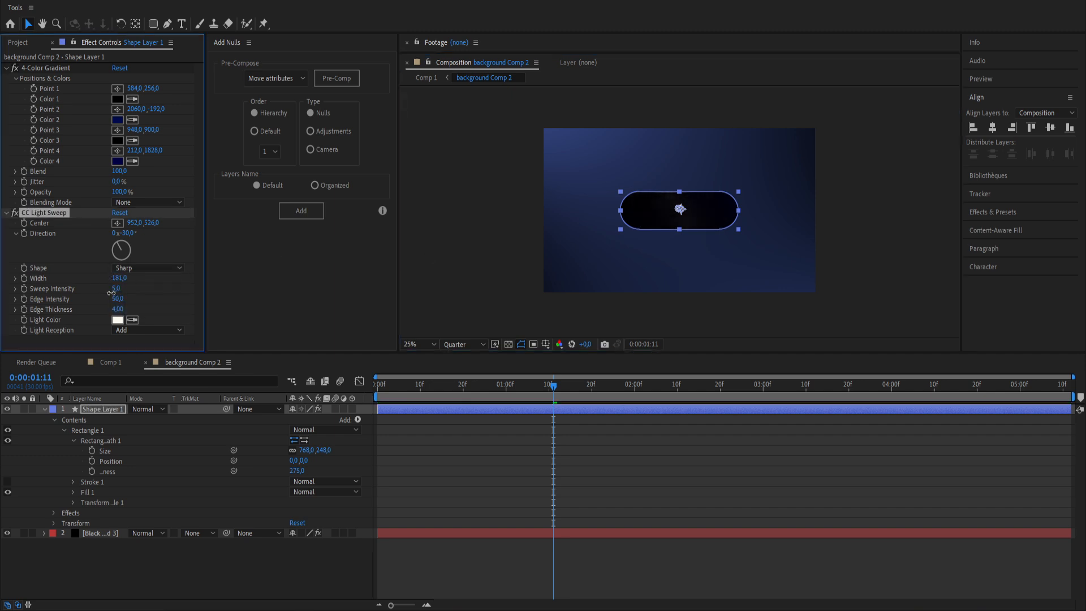
click(461, 282)
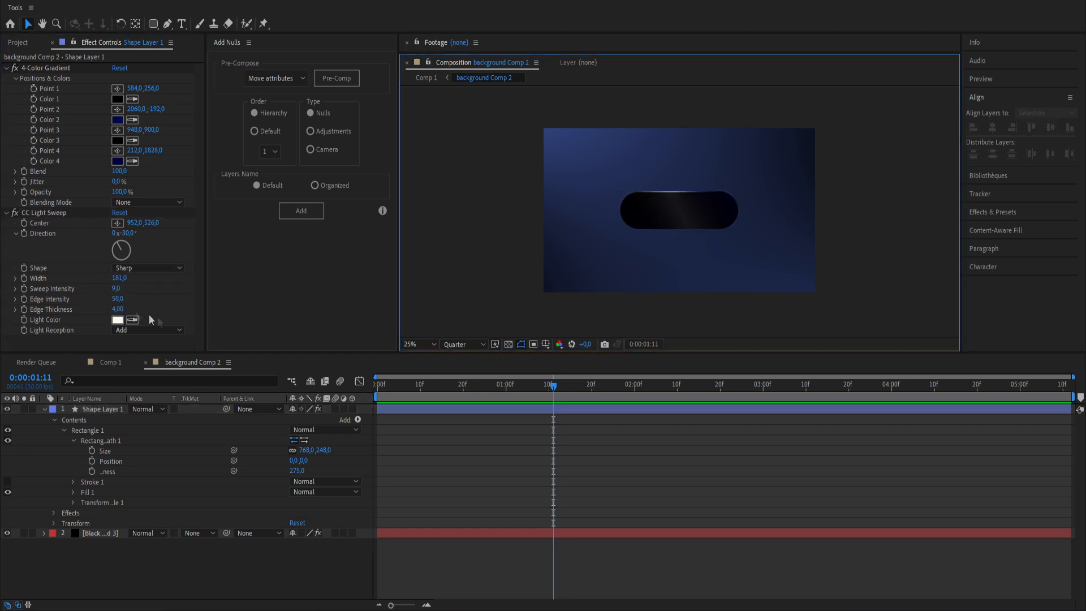
drag(121, 312, 138, 311)
click(507, 295)
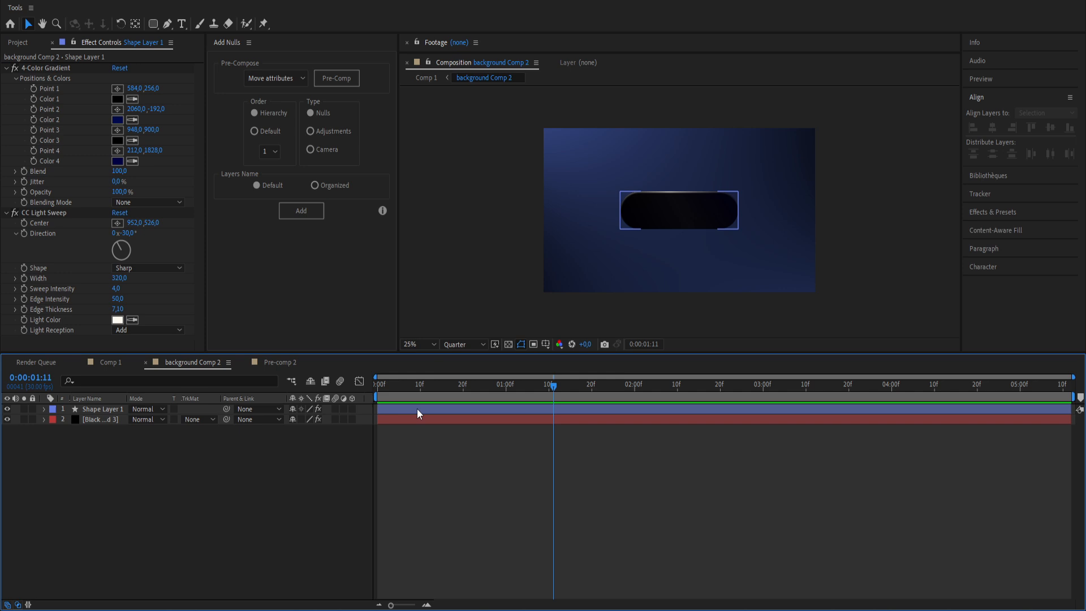
Add a Bevel and Emboss layer style to the pill layer and collapse its properties.
right_click(418, 406)
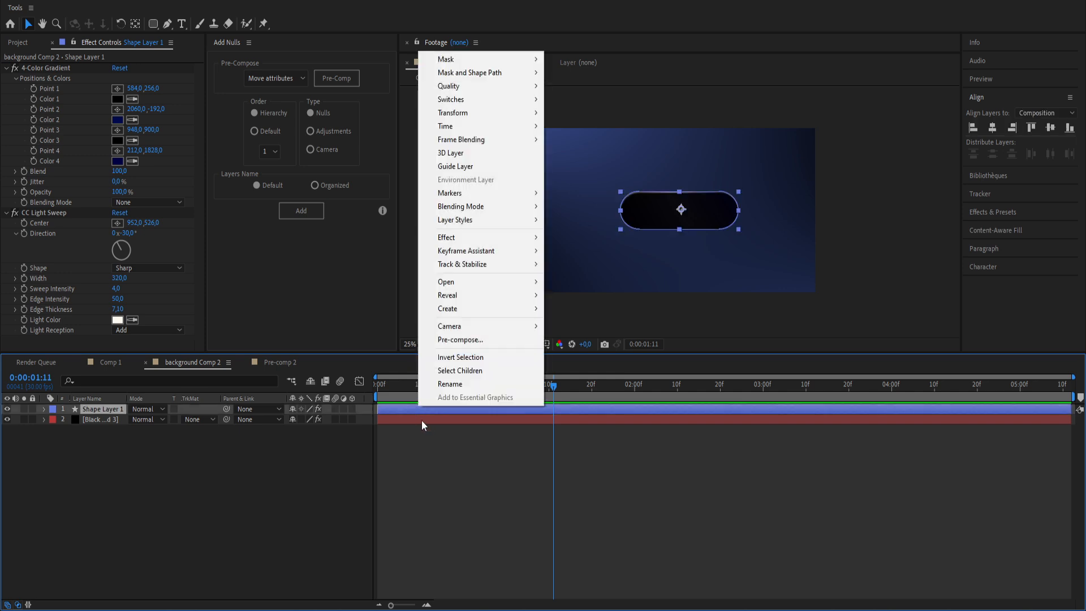
mouse_move(498, 222)
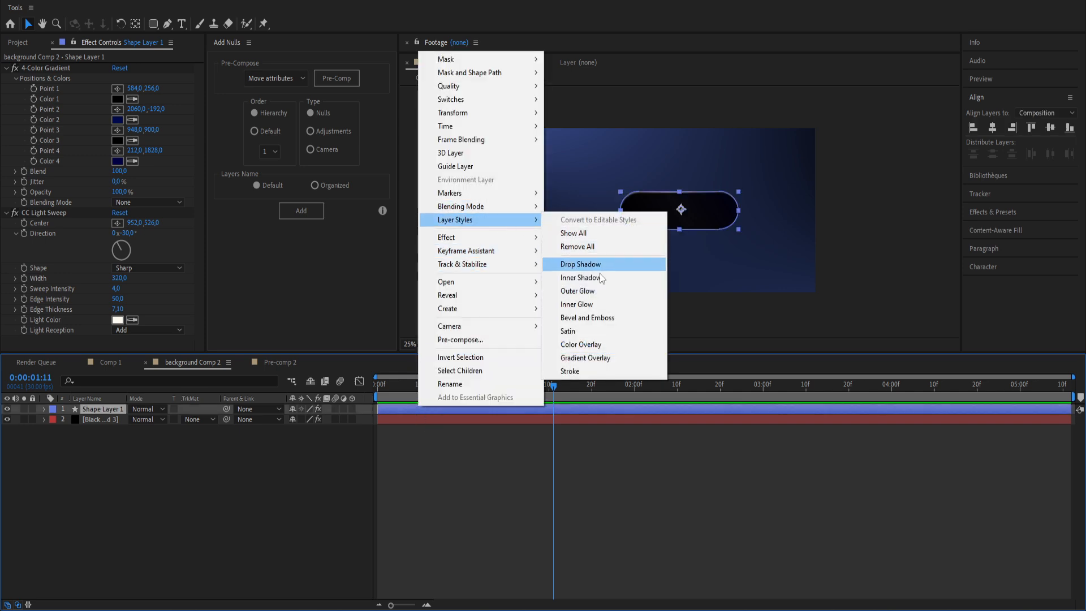
click(587, 318)
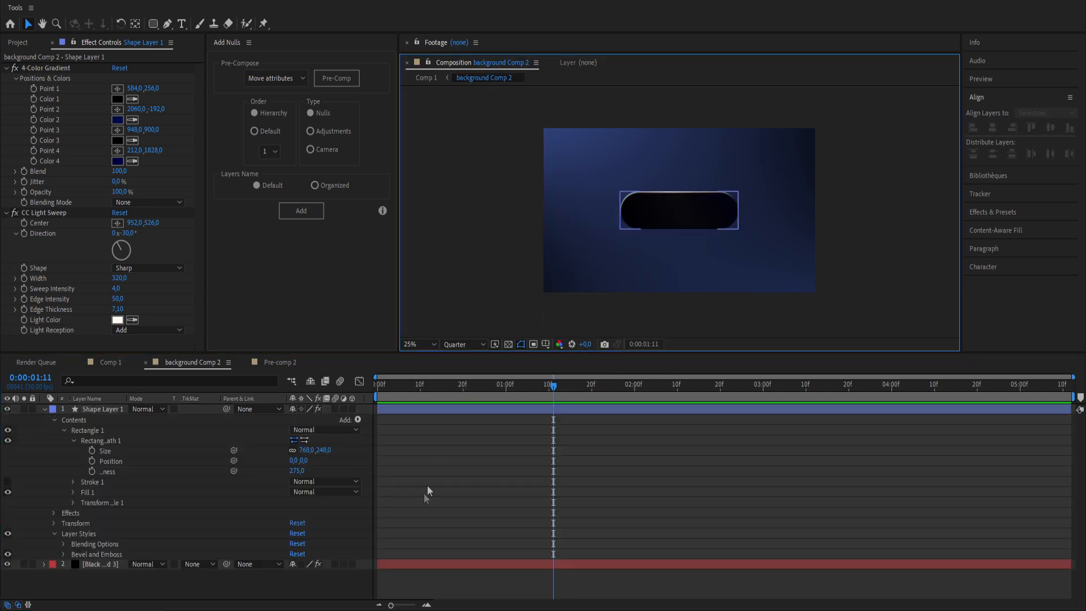
click(43, 409)
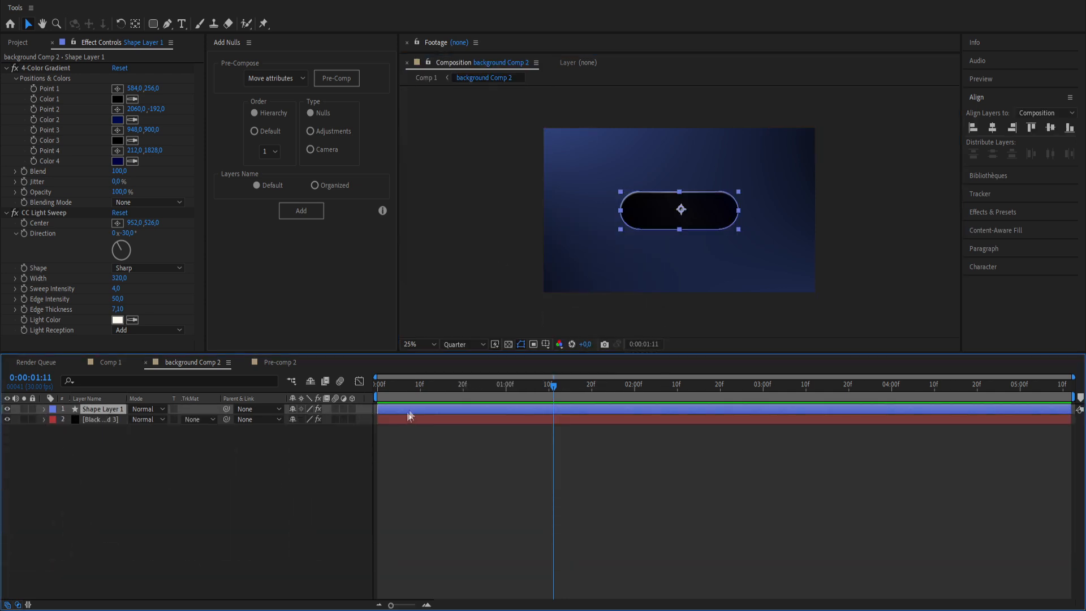
click(470, 242)
Draw a circle nearly as tall as the pill as a new shape layer, inside the pill's right end.
drag(155, 29, 189, 51)
key(period)
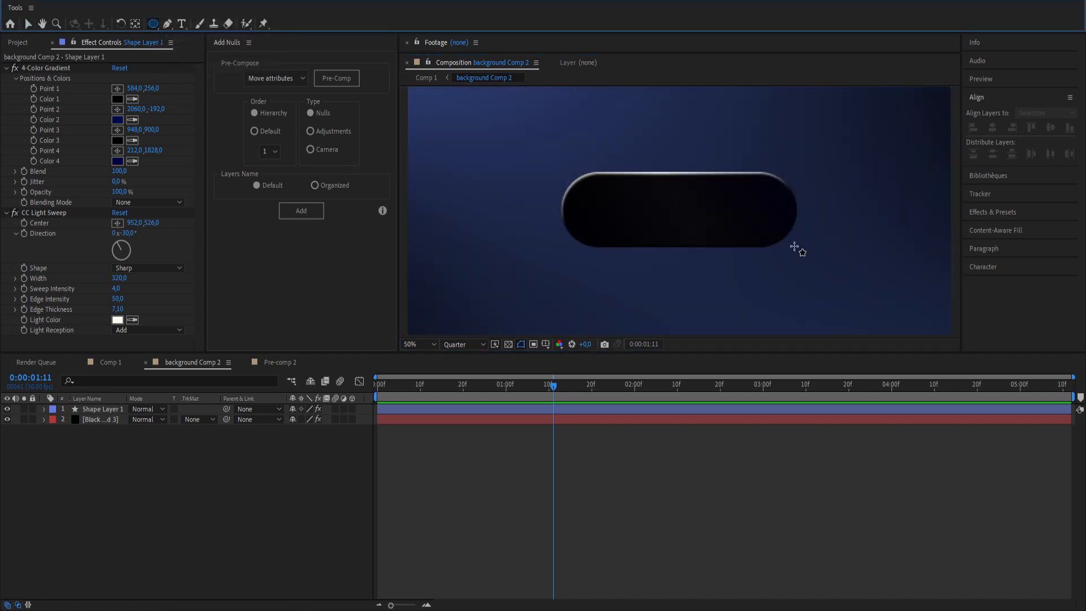
mouse_move(645, 194)
mouse_down()
mouse_move(710, 264)
mouse_move(701, 256)
mouse_up()
drag(701, 256, 706, 259)
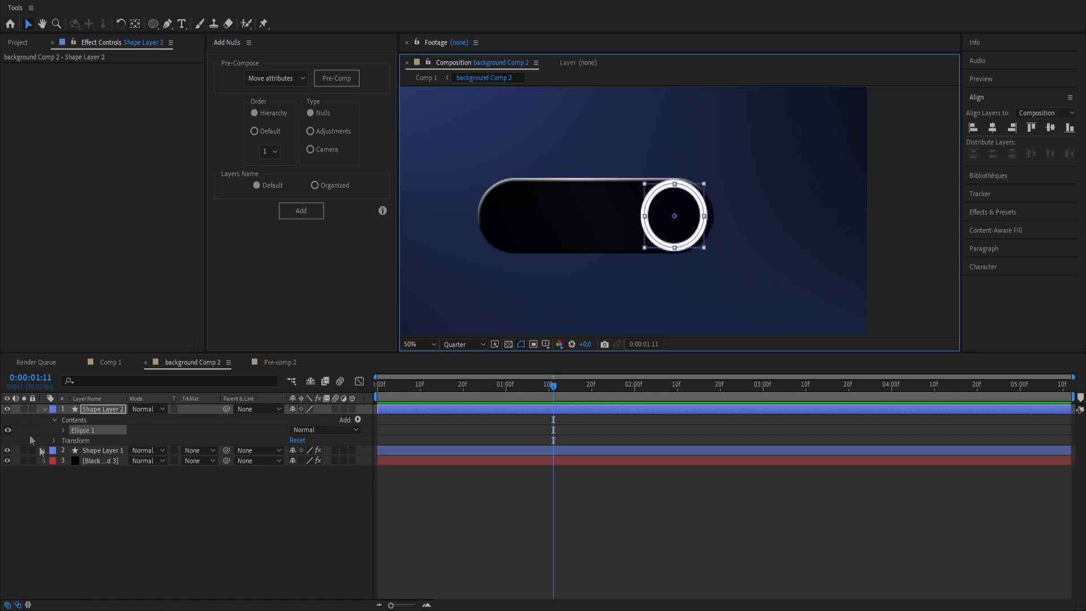
Show only the circle's fill, with its stroke hidden, and centre the circle on the pill.
click(63, 430)
click(7, 451)
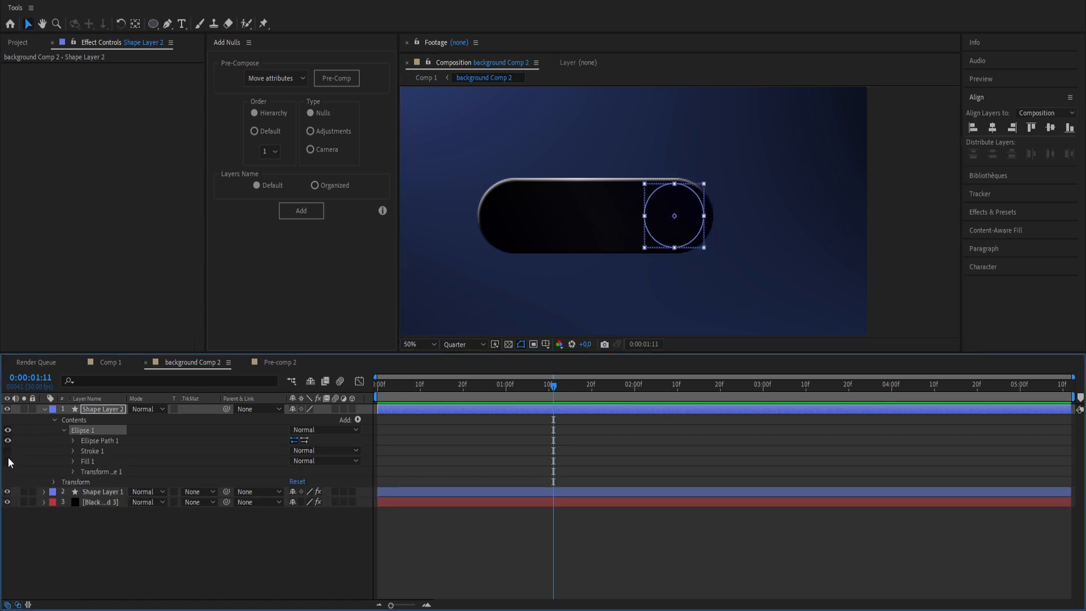
click(8, 461)
click(554, 293)
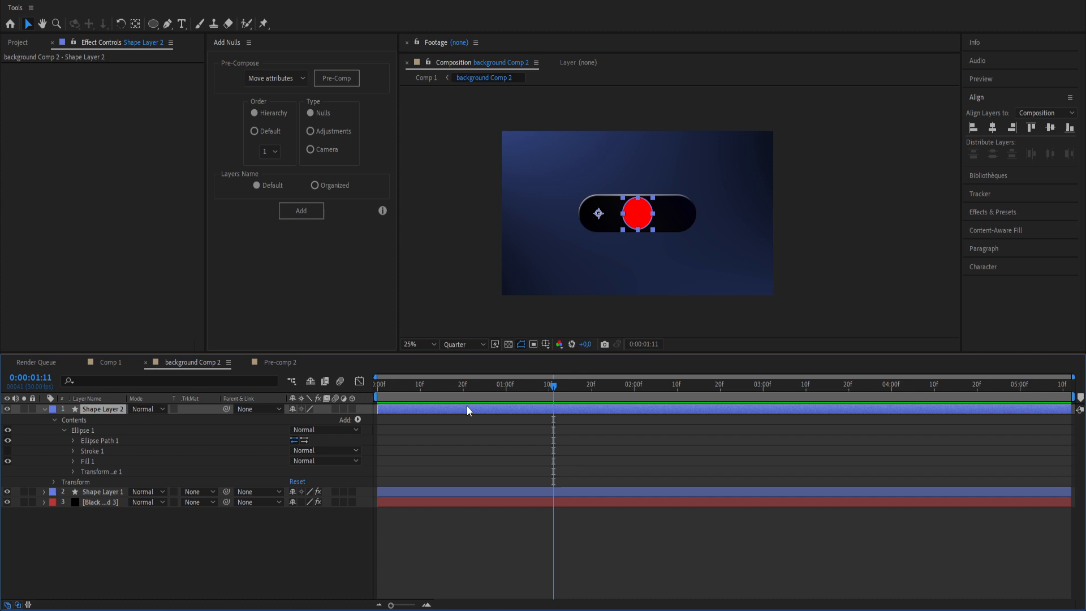
Apply a 4-Color Gradient to the circle, with Color 1 blue, Color 3 dark navy and Colors 2 and 4 white.
key(ctrl+space)
text(4)
key(Return)
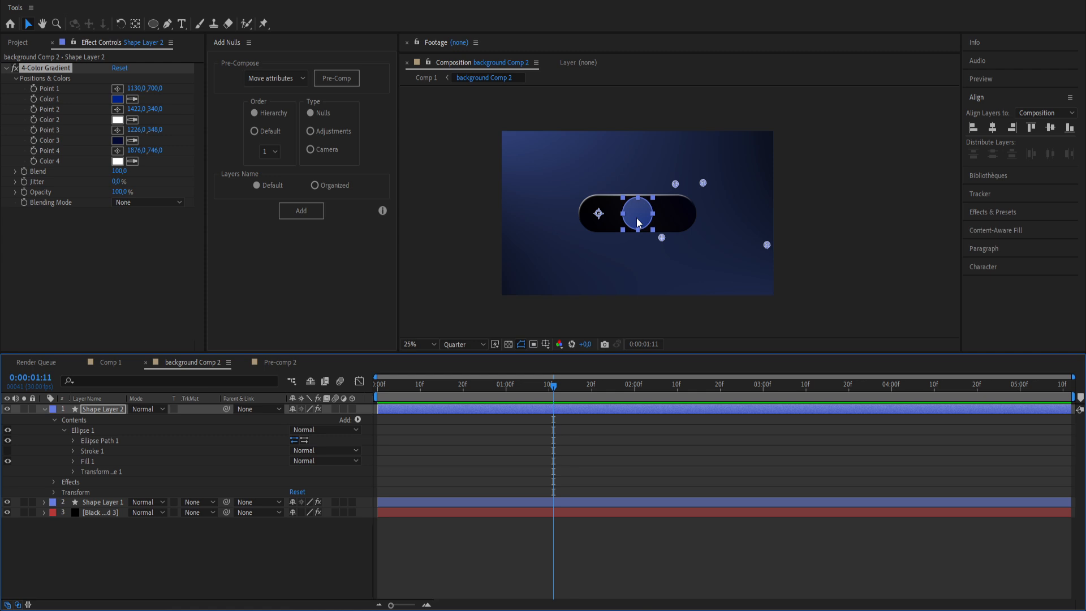
Add a Bevel and Emboss layer style to the circle layer.
right_click(519, 409)
mouse_move(586, 225)
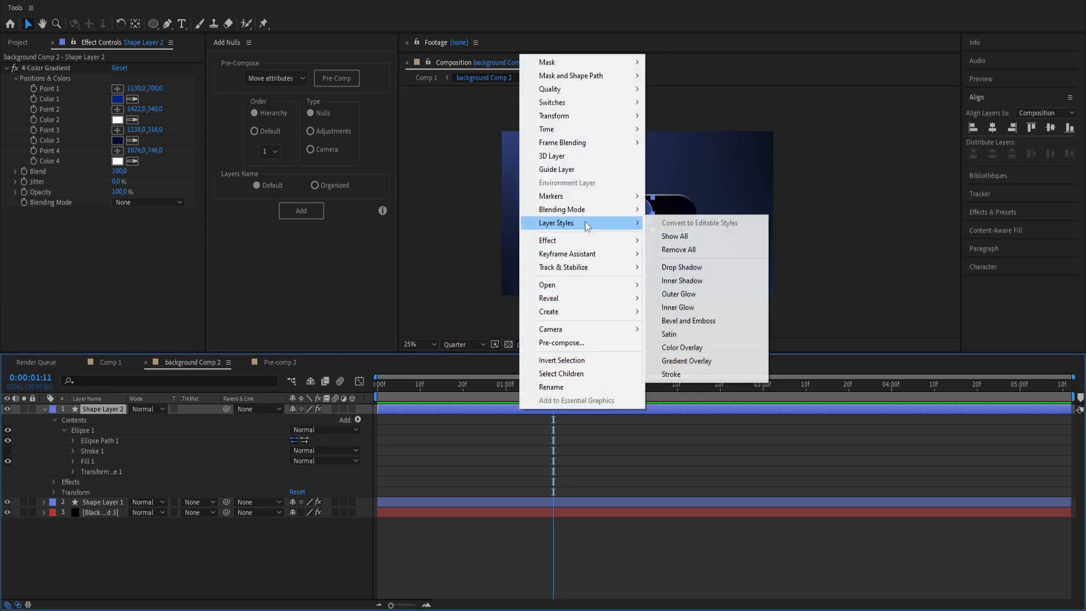
click(673, 321)
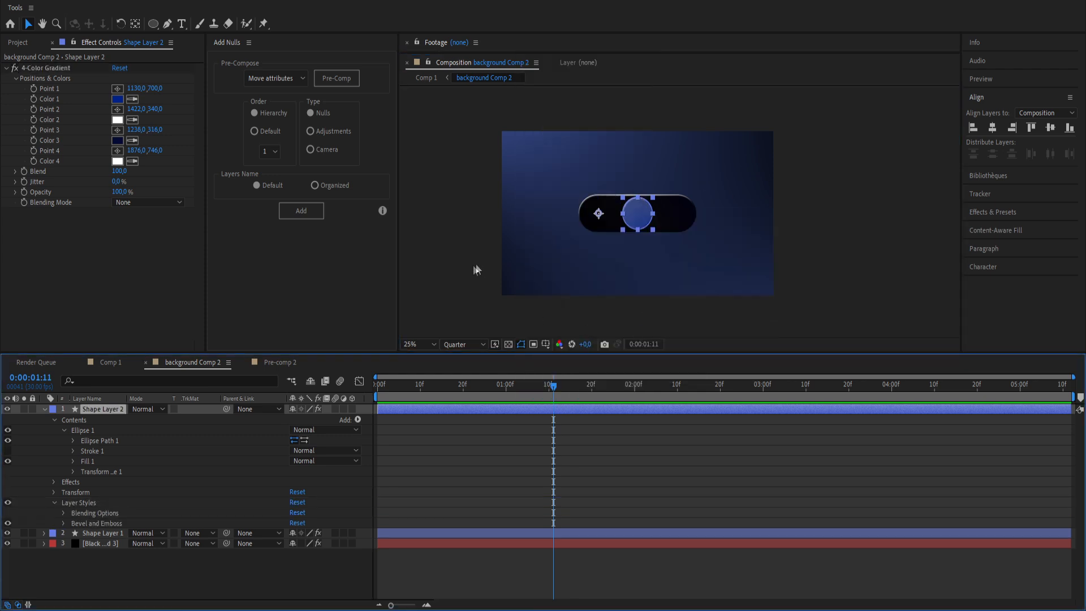
Apply Deep Glow to the circle with Unmult enabled and the exposure set to 1.44.
key(ctrl+space)
text(deep)
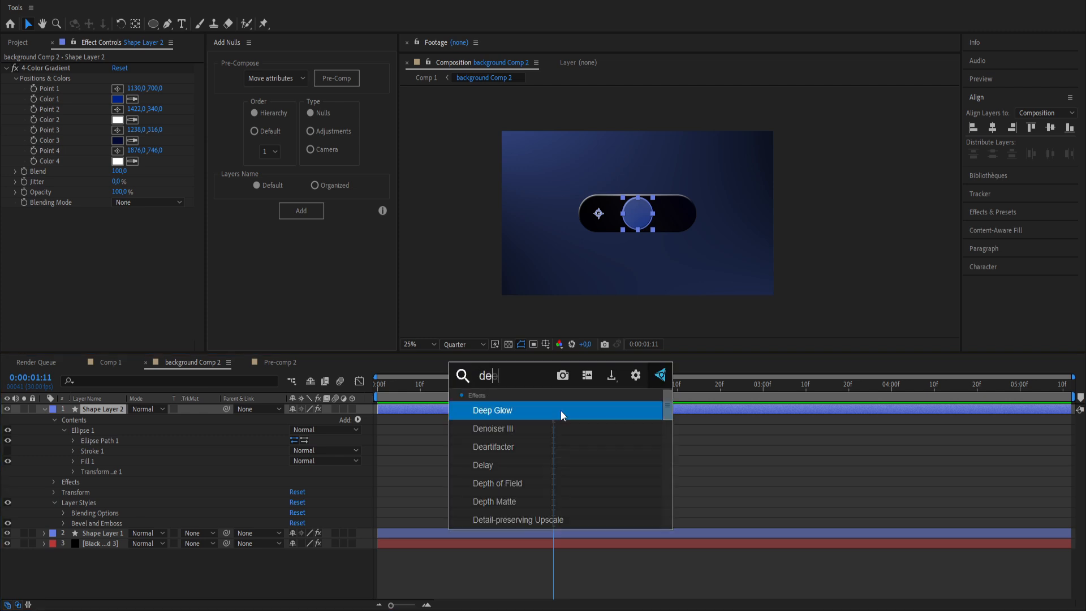
key(Return)
click(115, 304)
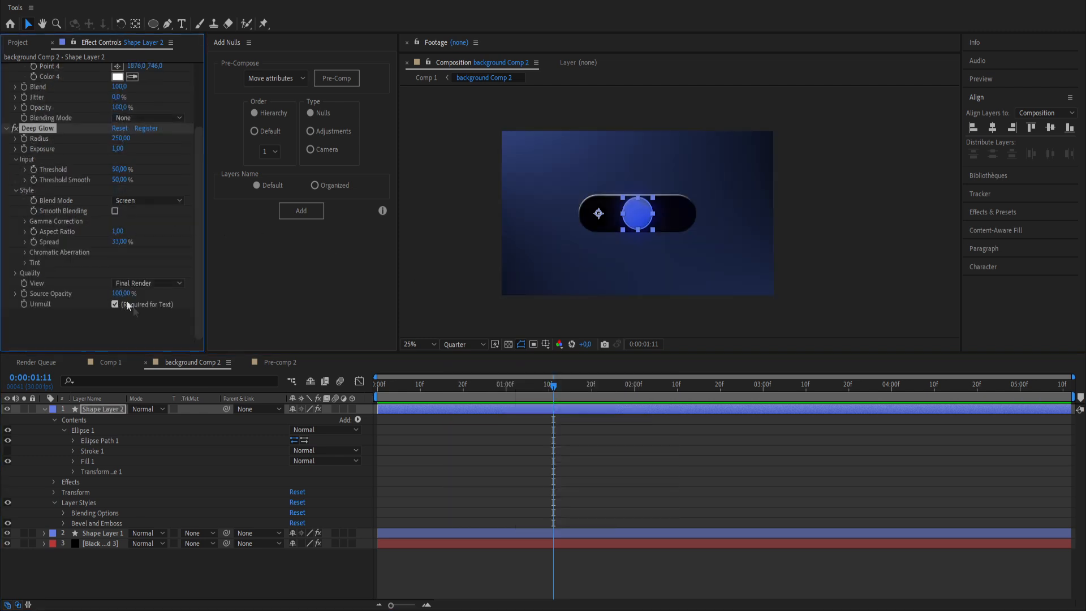
drag(91, 155, 73, 157)
scroll(679, 211, up, 2)
drag(524, 242, 675, 242)
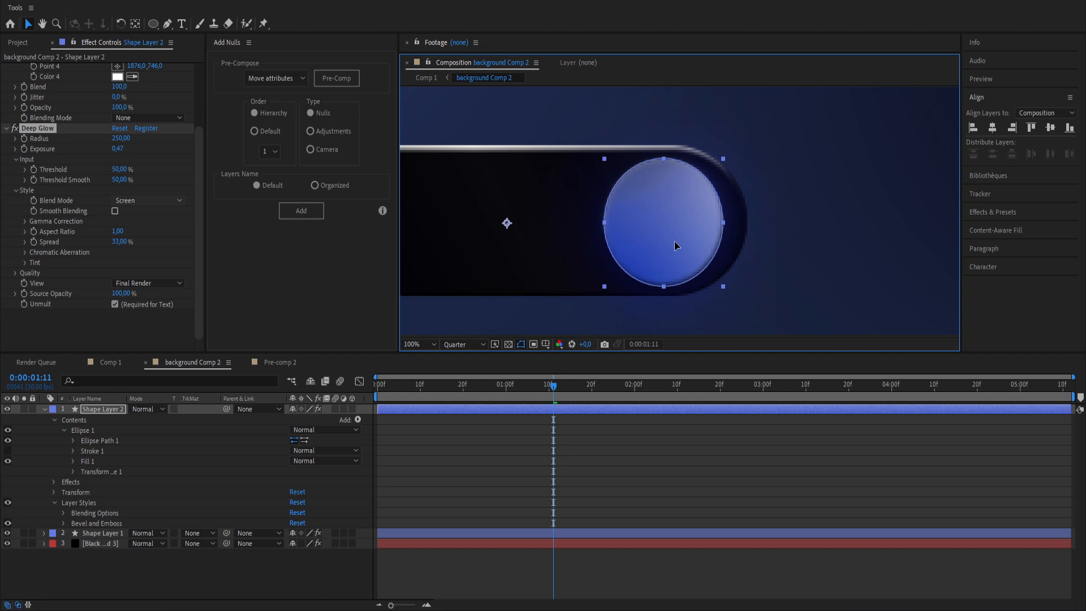
scroll(683, 211, down, 2)
scroll(71, 293, up, 3)
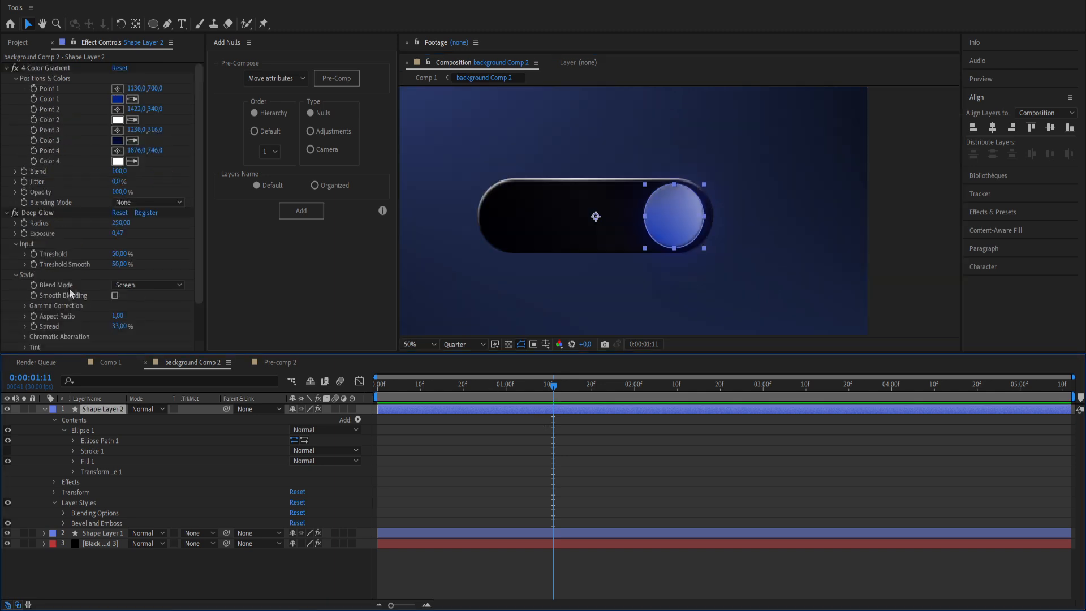
drag(120, 238, 169, 229)
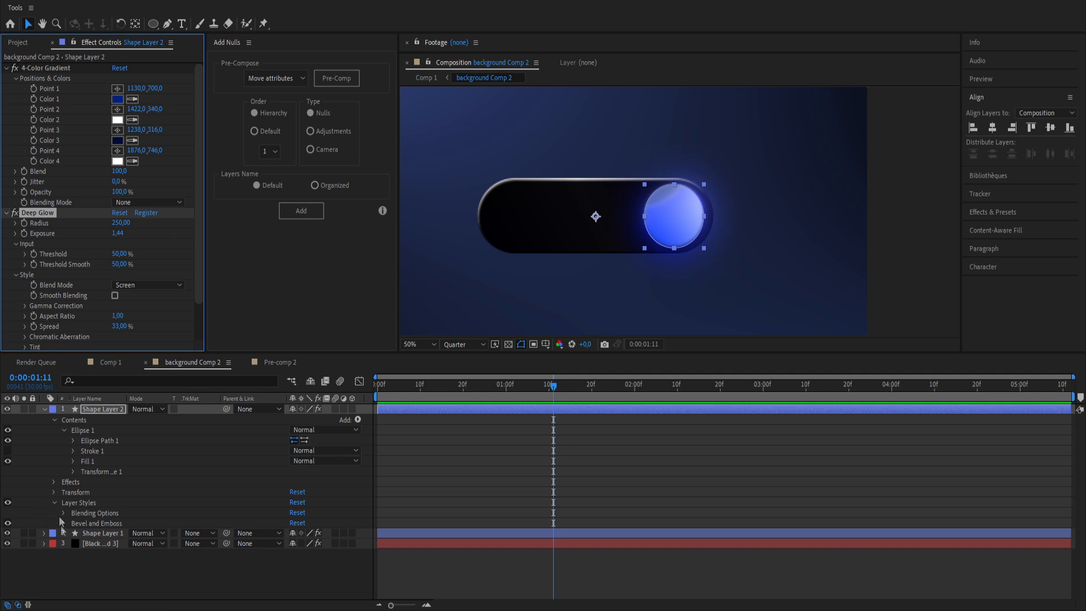
Set the size of the circle's Bevel and Emboss to 24 and deselect the layer.
click(63, 523)
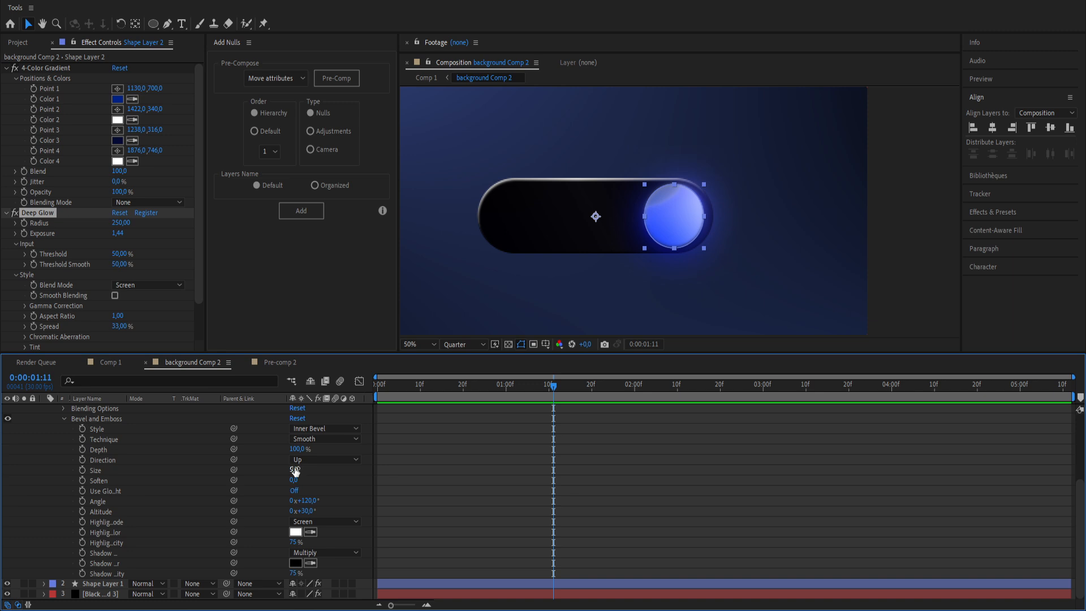
drag(294, 471, 300, 467)
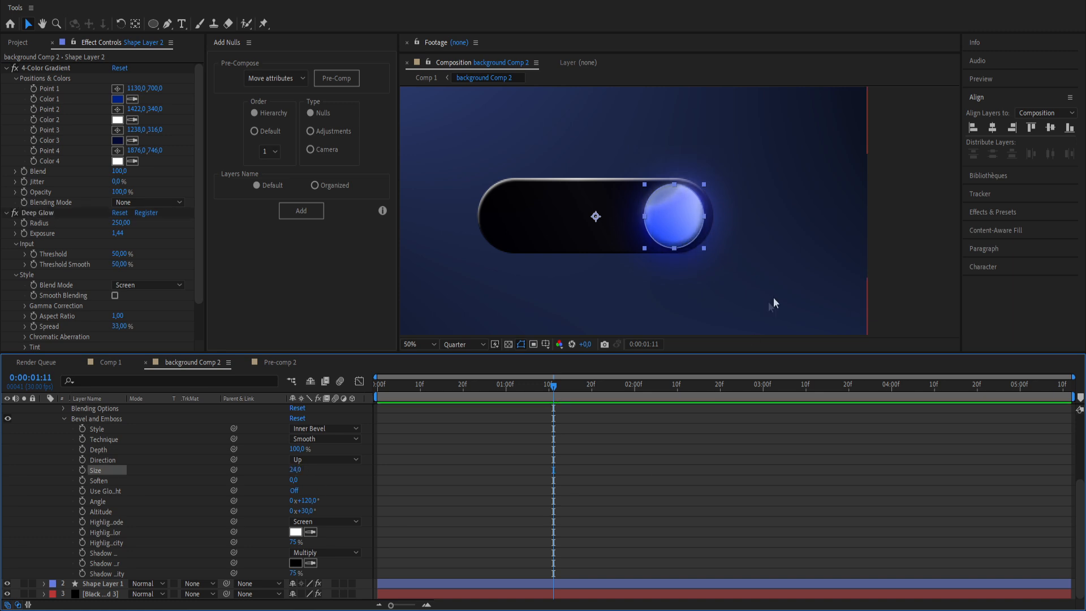
click(773, 297)
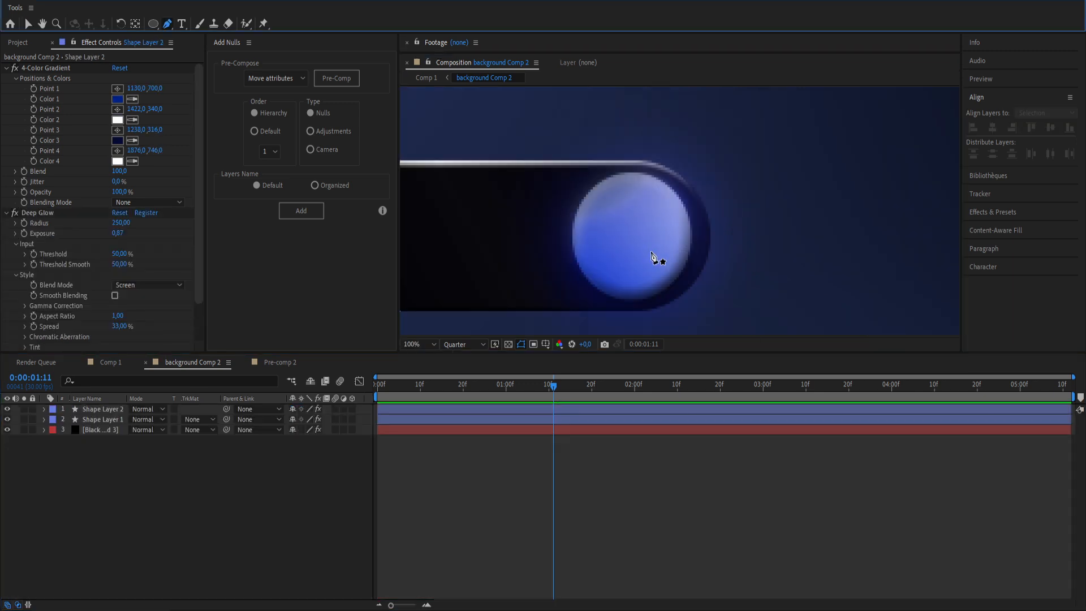
Draw a short diagonal line with the Pen tool as a new shape layer, from the circle's centre towards its lower right.
scroll(653, 257, up, 1)
drag(615, 237, 597, 180)
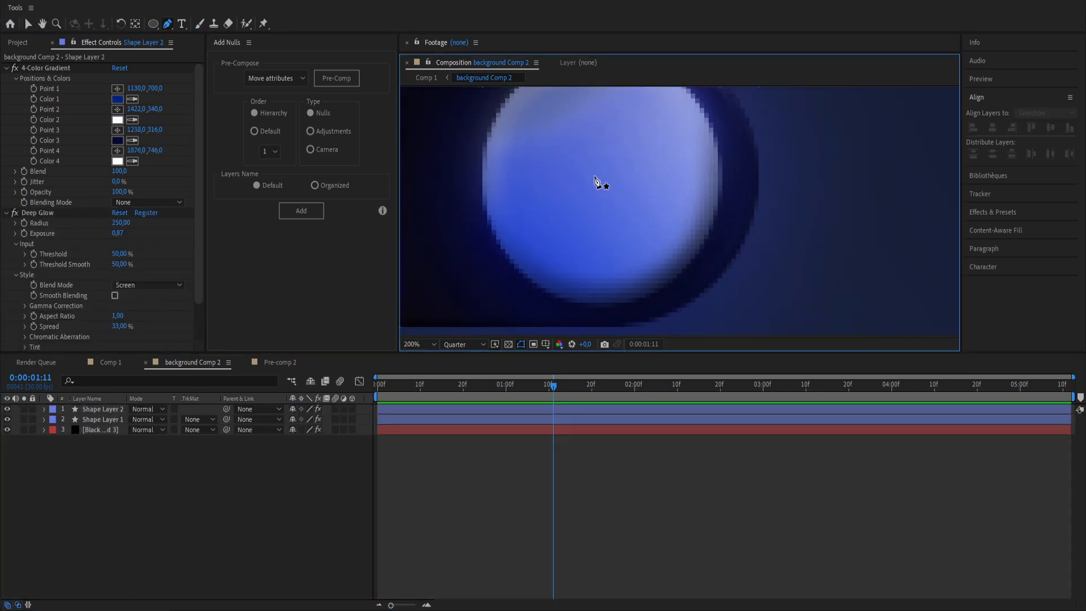
key(space)
click(597, 194)
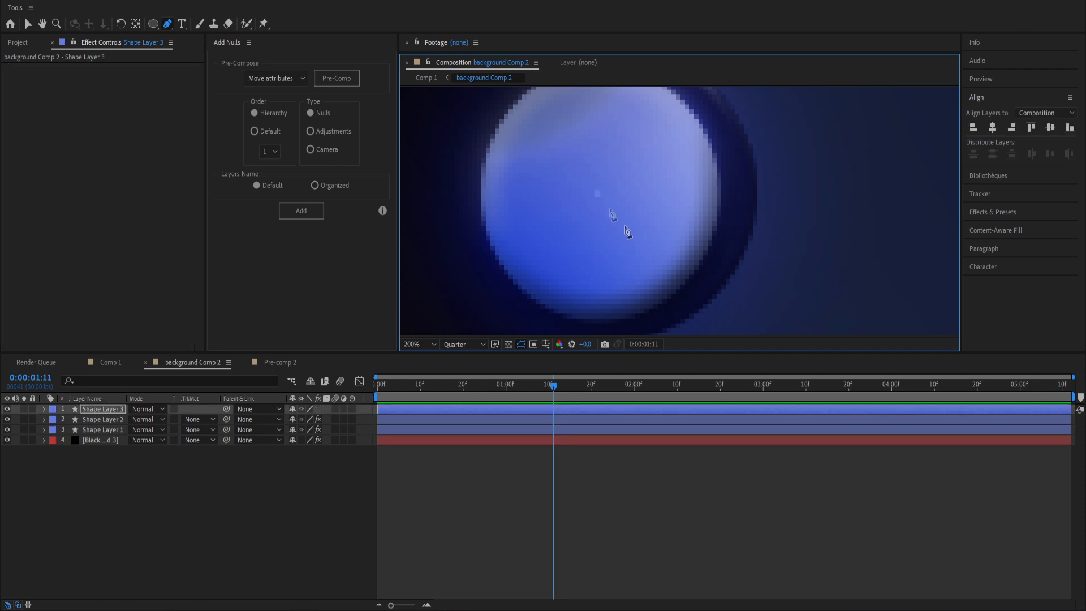
click(652, 262)
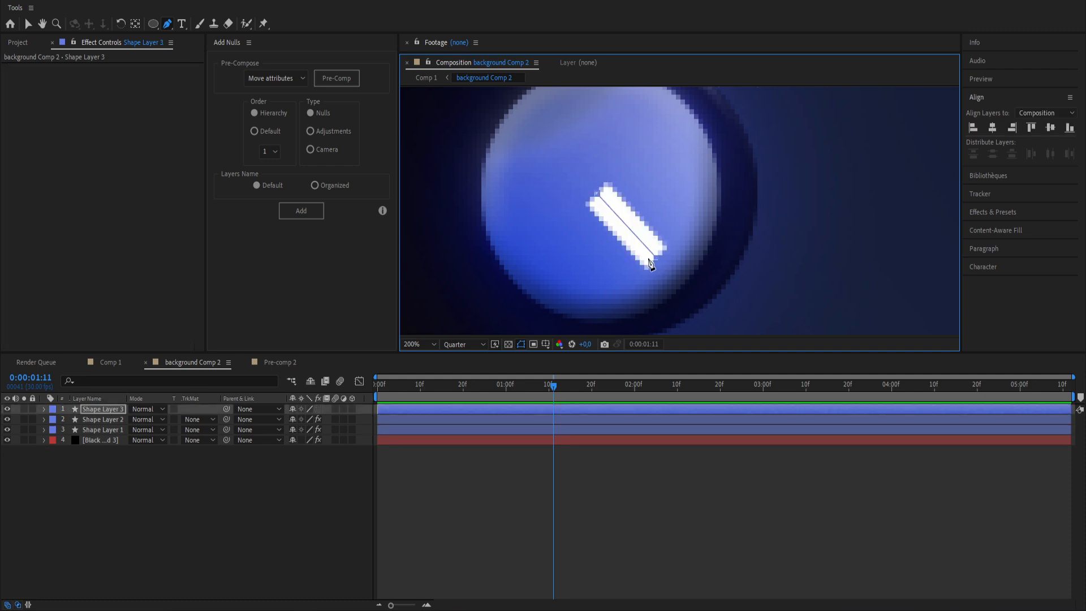
Reduce the diagonal line's stroke width to make a thin magnifier handle.
click(45, 410)
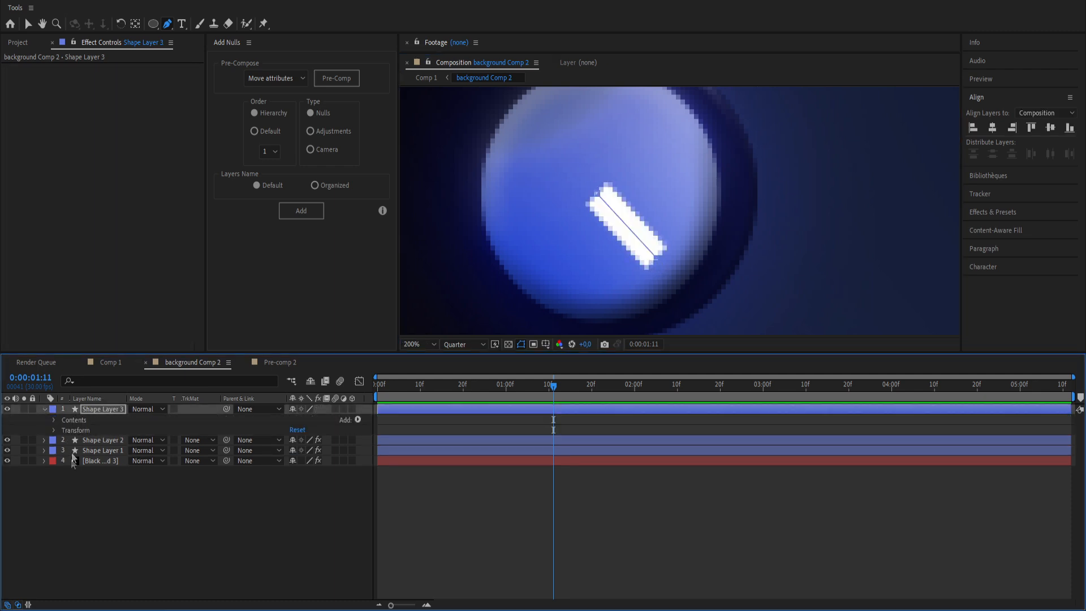
click(53, 420)
click(65, 431)
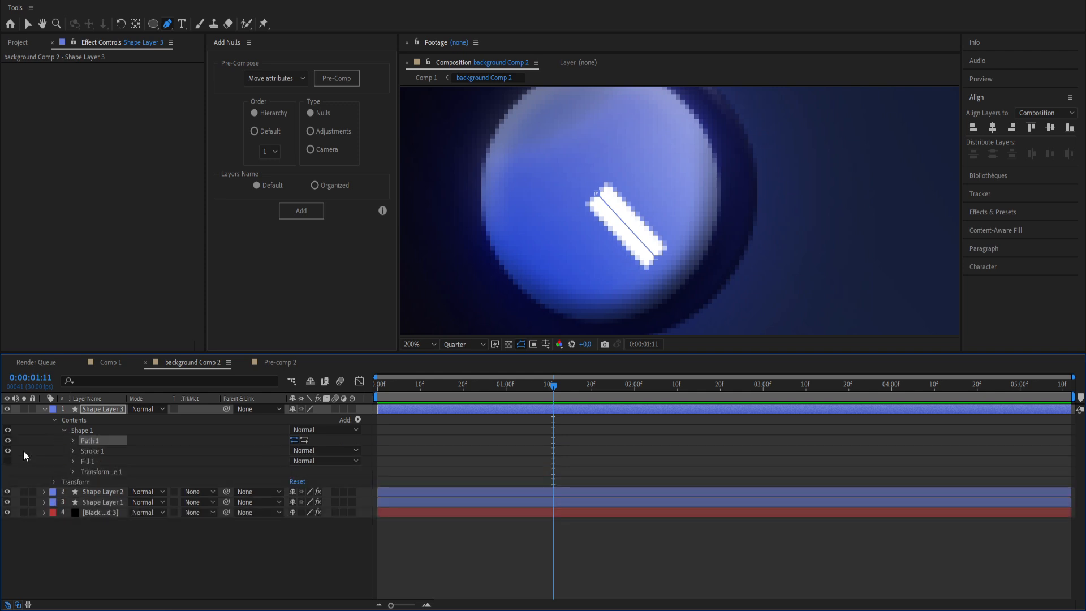
click(73, 451)
drag(296, 492, 280, 491)
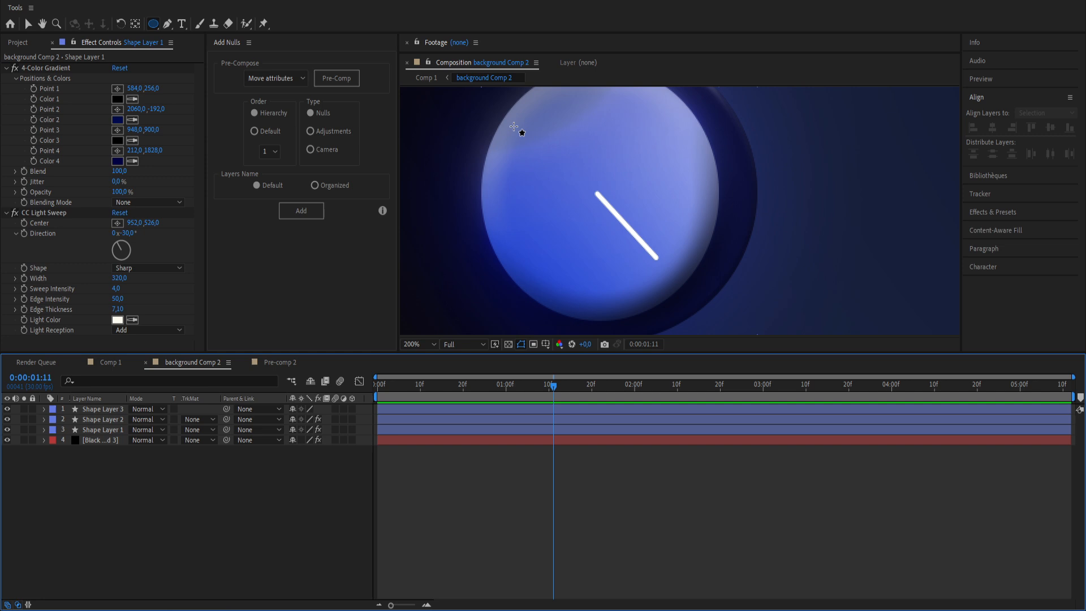
Draw a small ring as a new shape layer at the handle's upper end and set its stroke width to 4.
mouse_move(513, 127)
mouse_down()
mouse_move(594, 199)
mouse_move(602, 220)
mouse_up()
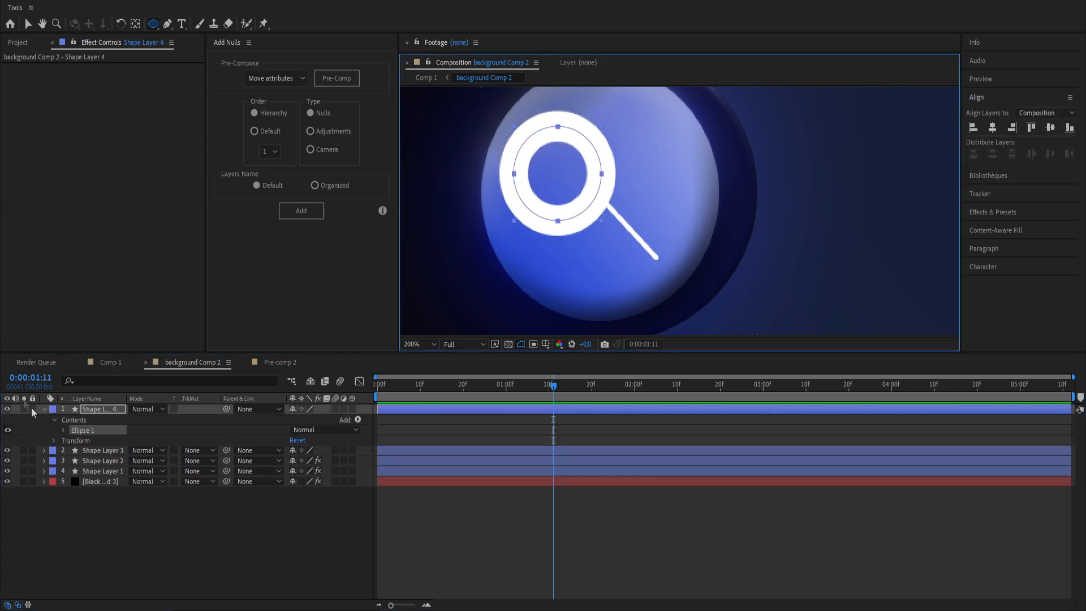
click(63, 430)
click(73, 451)
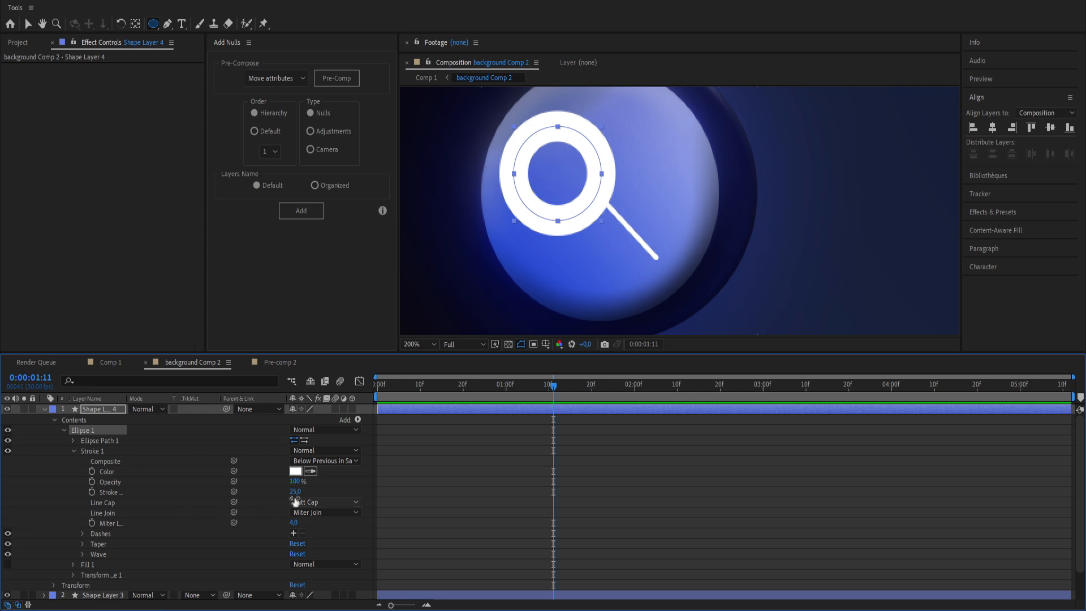
drag(294, 492, 287, 498)
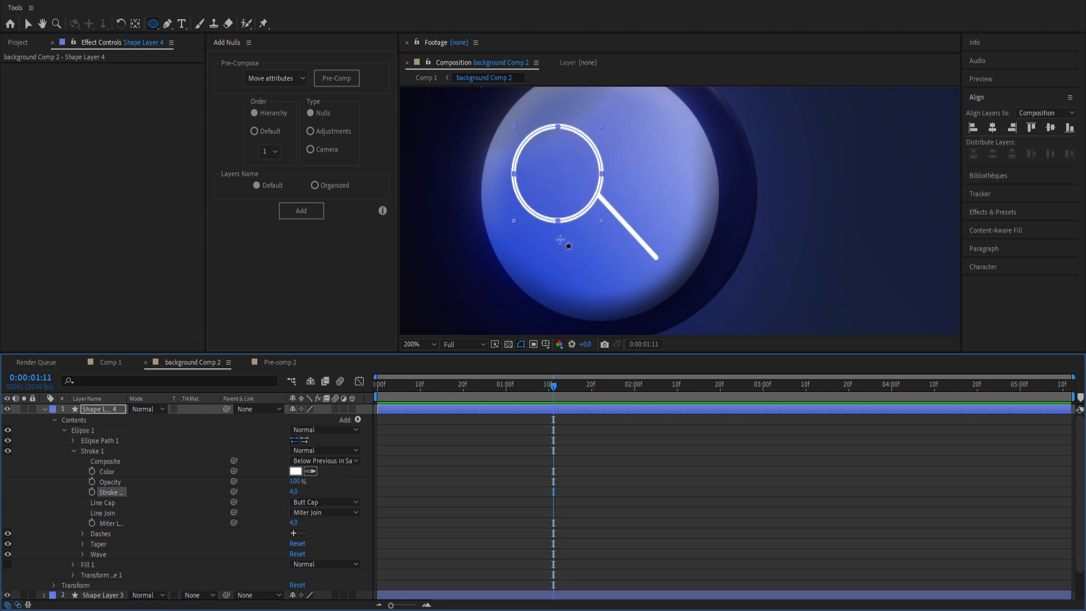
Move the ring up and slightly right so that it joins the handle's upper end.
click(28, 24)
drag(547, 220, 563, 187)
key(Left)
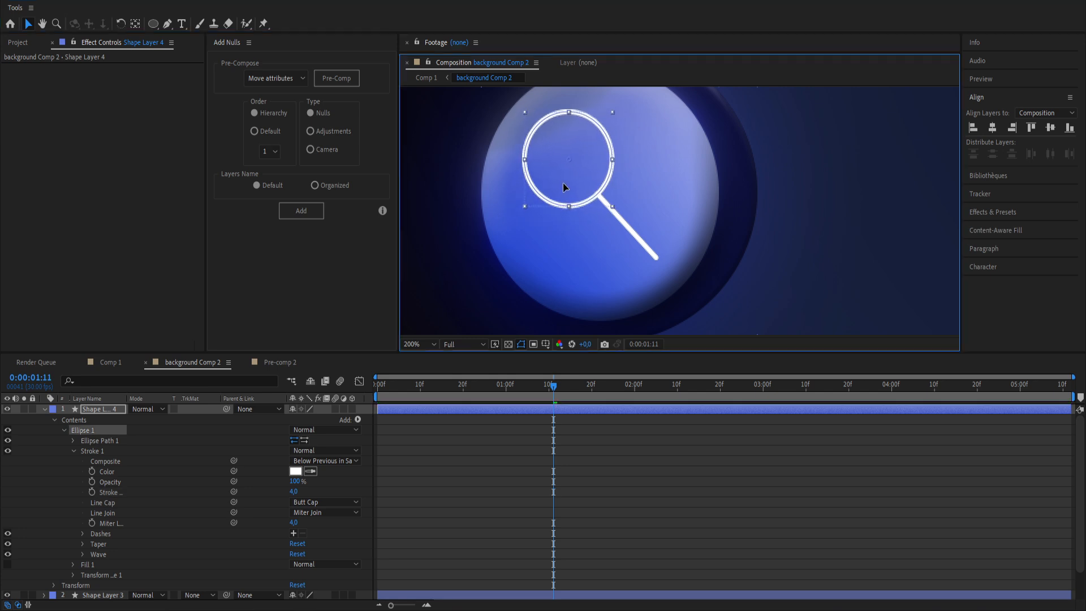
Pre-compose the ring and handle layers into Pre-comp 3, moving all attributes into the new composition.
click(502, 413)
key(u)
shift+click(499, 417)
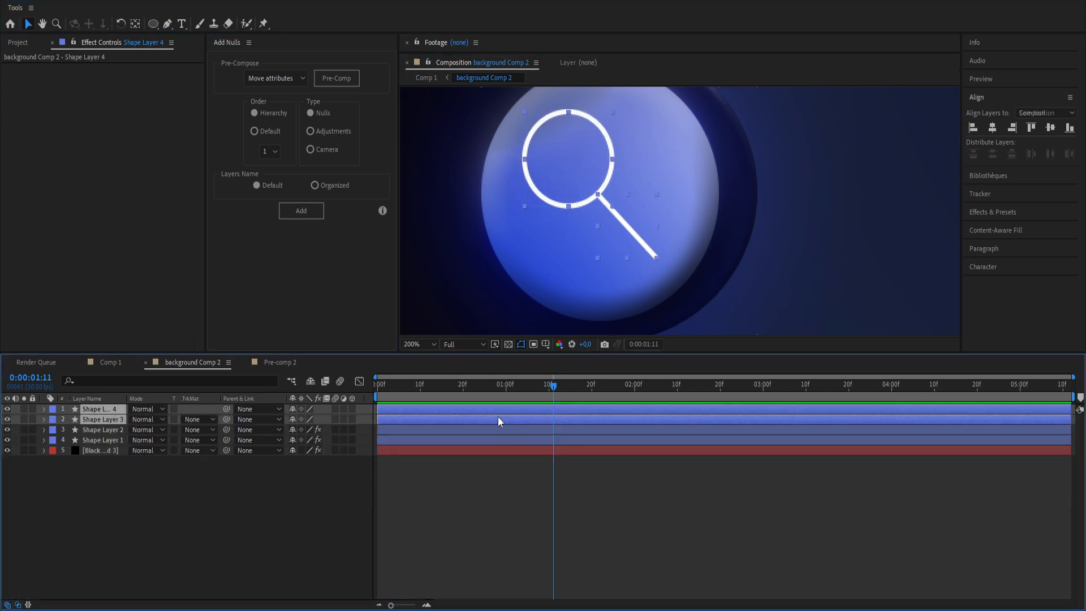
right_click(532, 414)
click(563, 344)
click(456, 289)
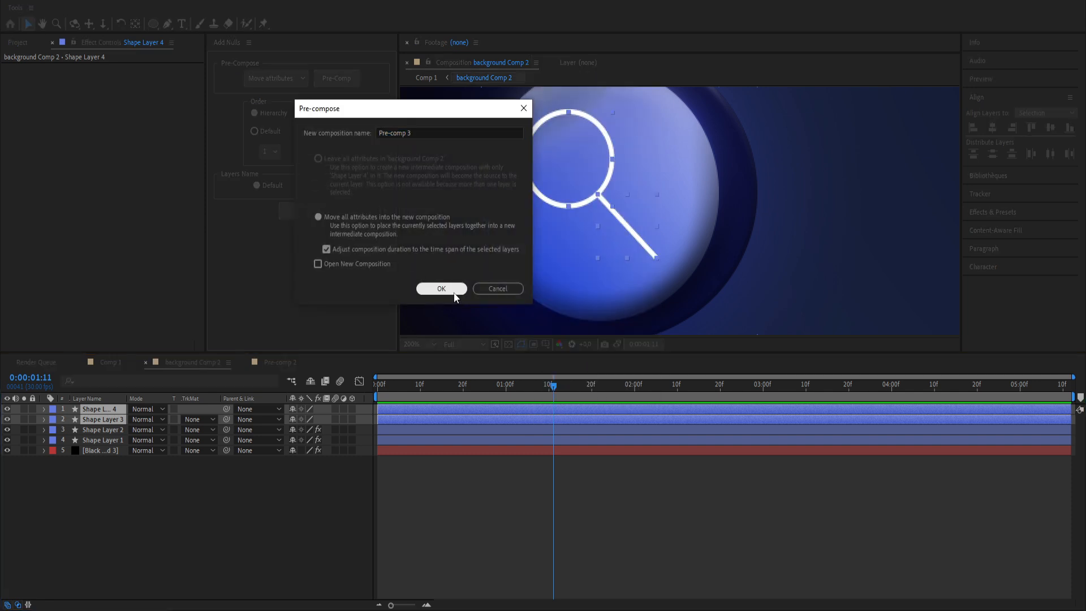
Scale the magnifier pre-comp to 69% and reposition it at the centre of the circle knob.
scroll(551, 277, down, 2)
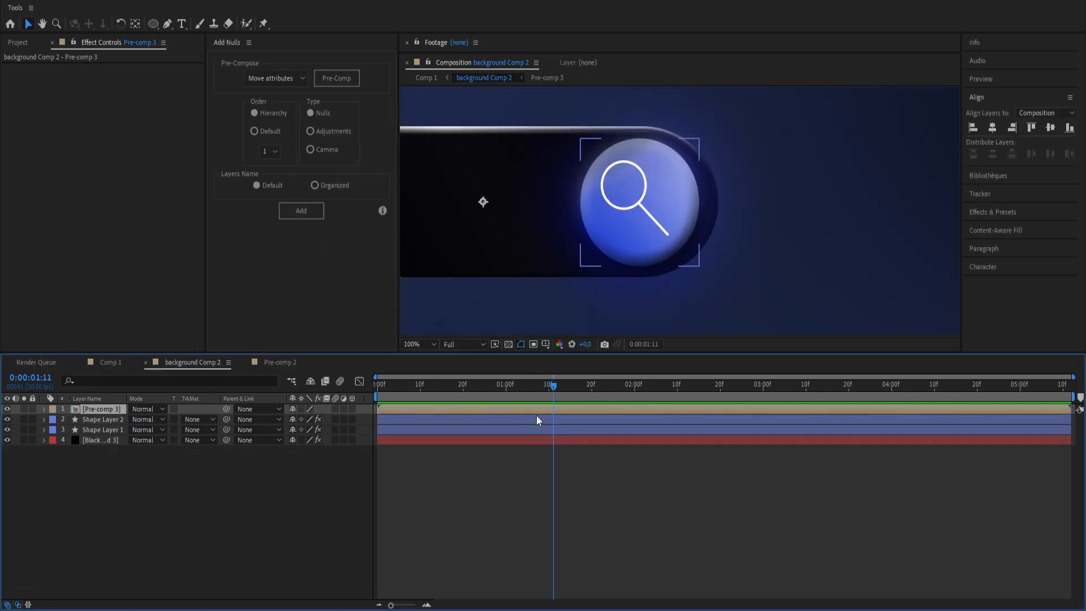
key(s)
drag(311, 422, 293, 422)
drag(600, 279, 647, 273)
scroll(588, 280, down, 4)
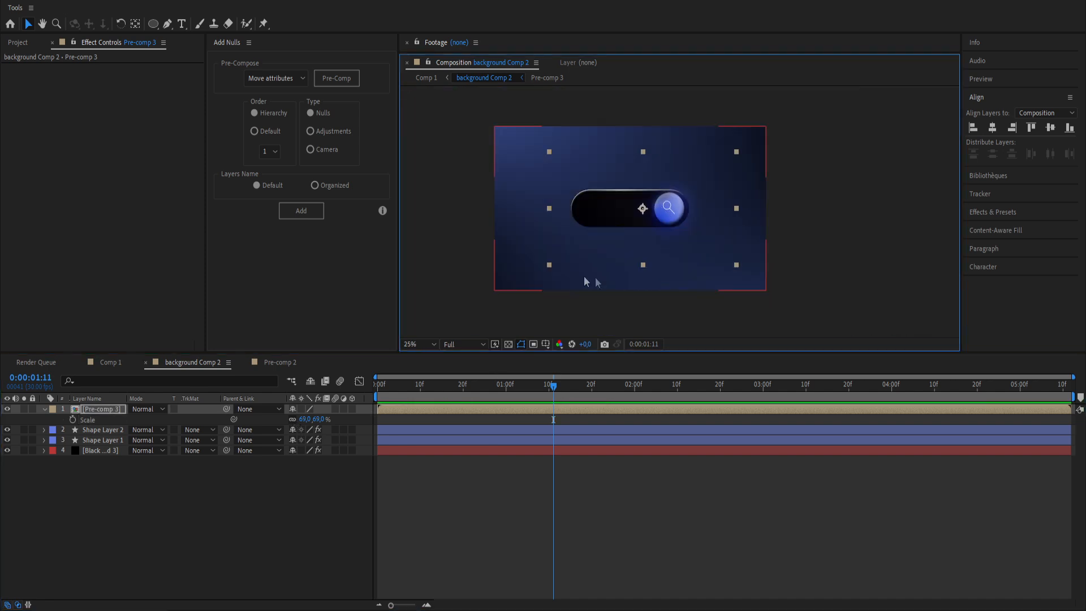
Apply Deep Glow to the magnifier pre-comp with Unmult enabled and a reduced exposure.
scroll(613, 276, up, 2)
click(579, 412)
key(ctrl+space)
text(dee)
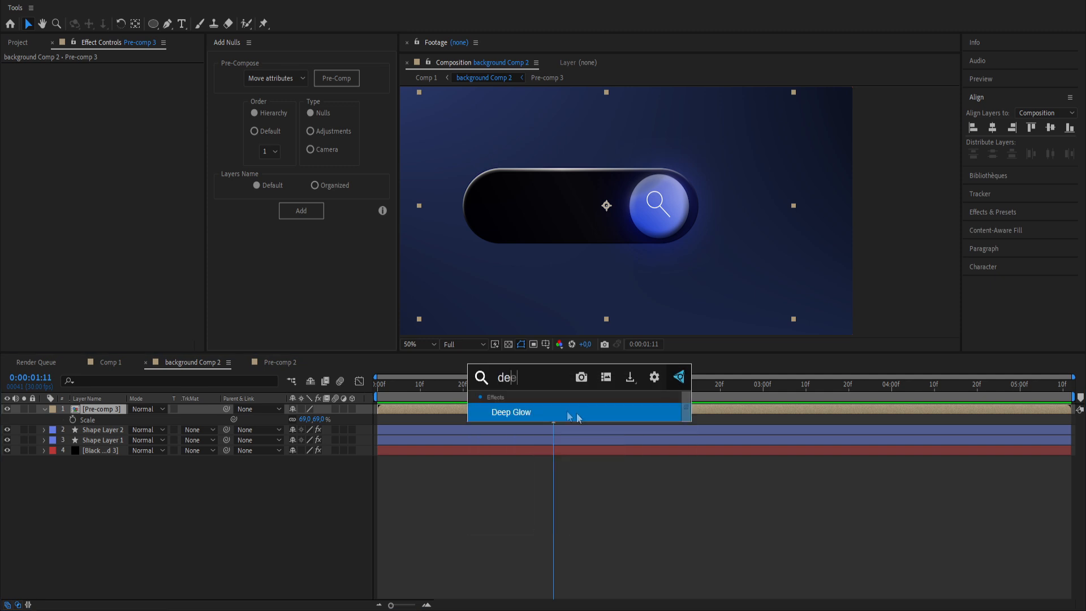
click(528, 411)
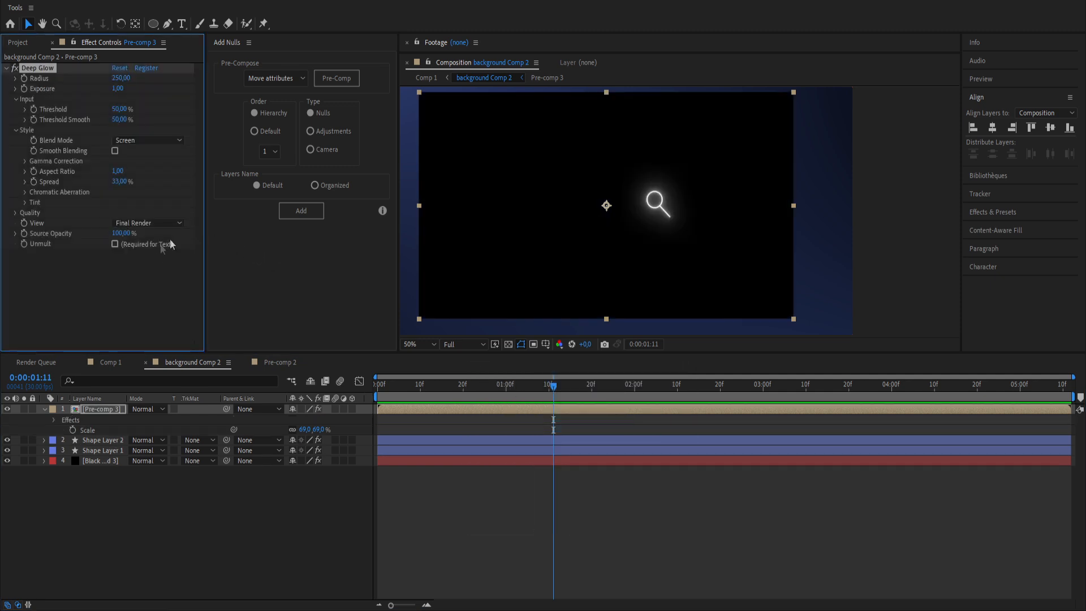
click(115, 244)
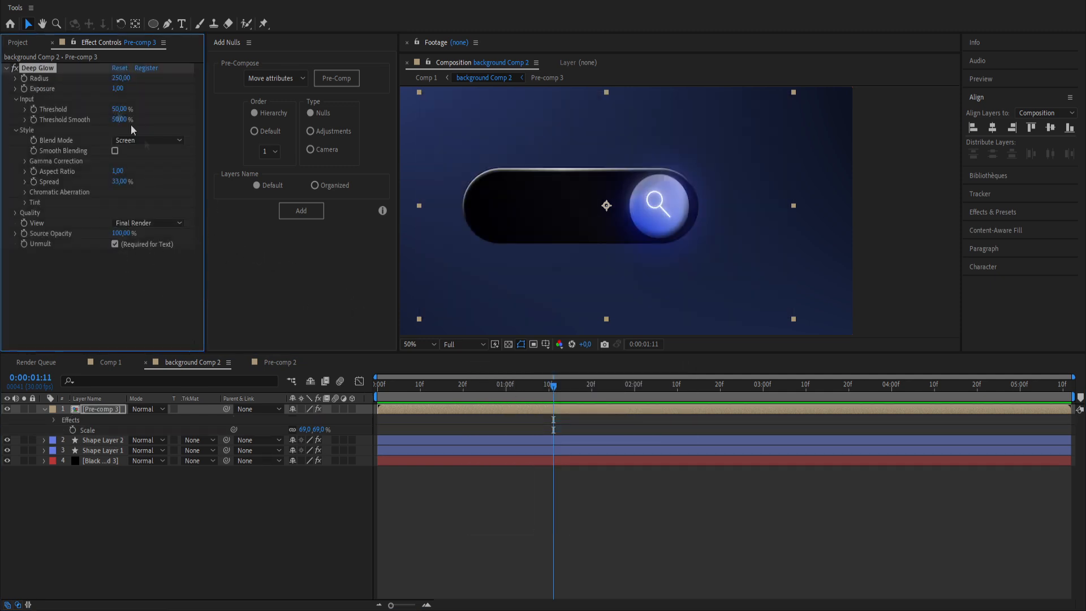
drag(118, 89, 108, 96)
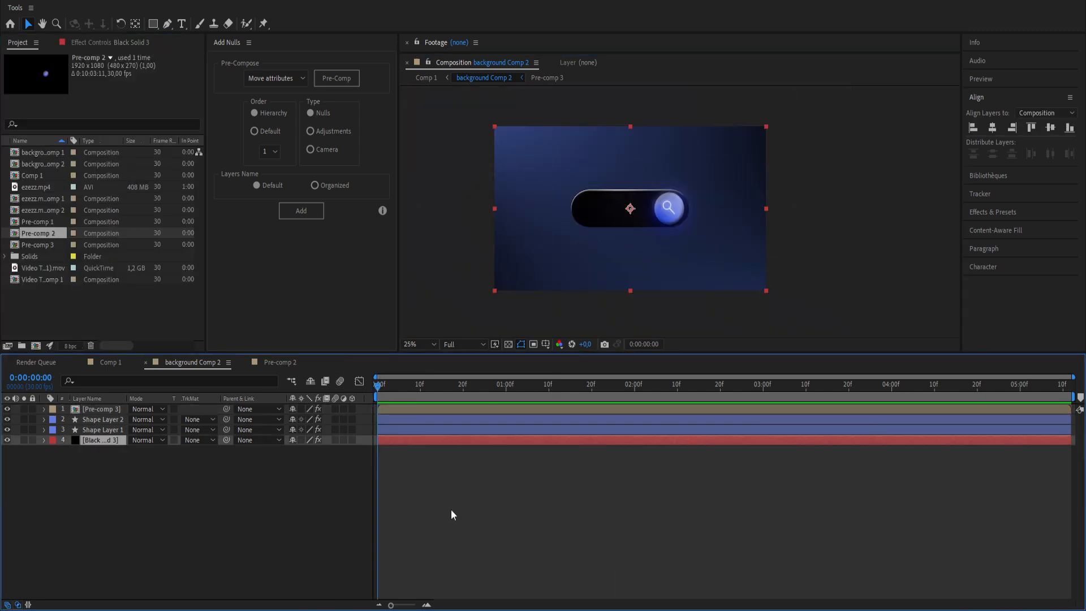
Keyframe the pill's rectangle Size from 237 x 248 at frame 0 to 768 x 248 at about 25 frames.
click(431, 503)
click(389, 430)
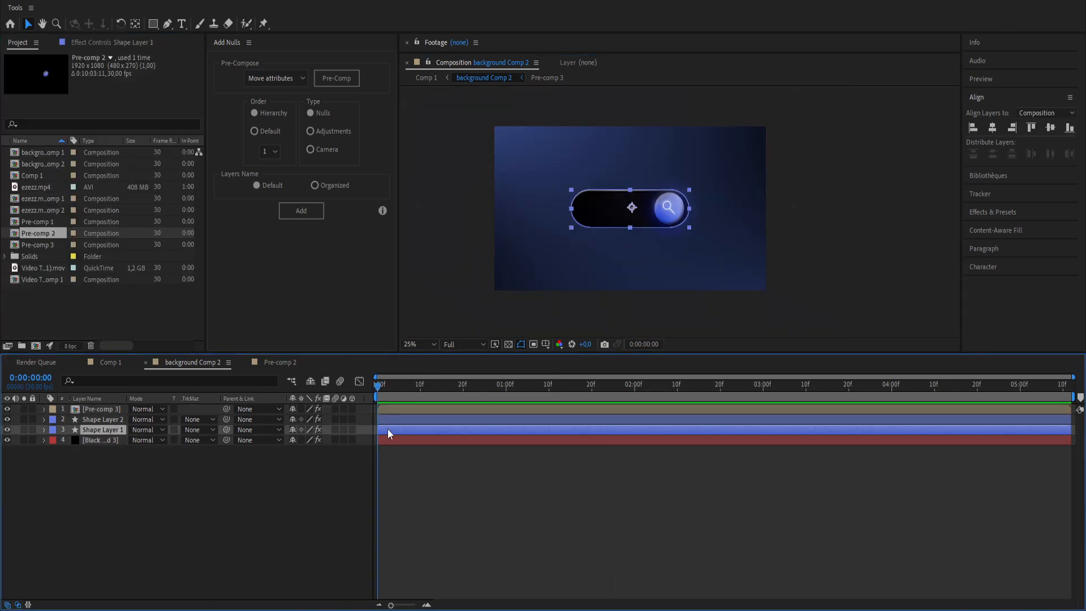
click(44, 430)
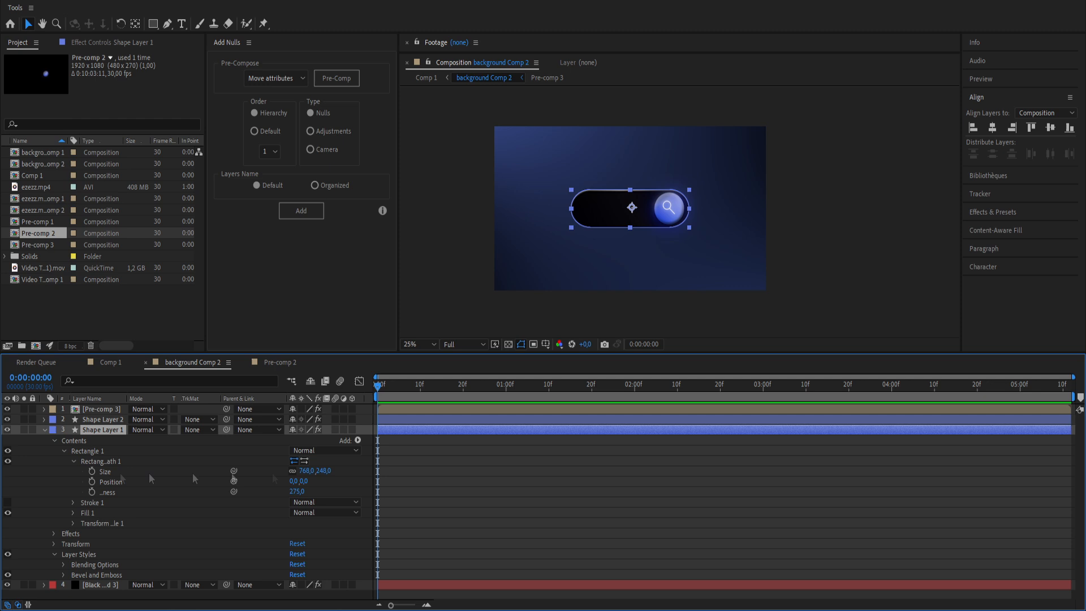
click(92, 472)
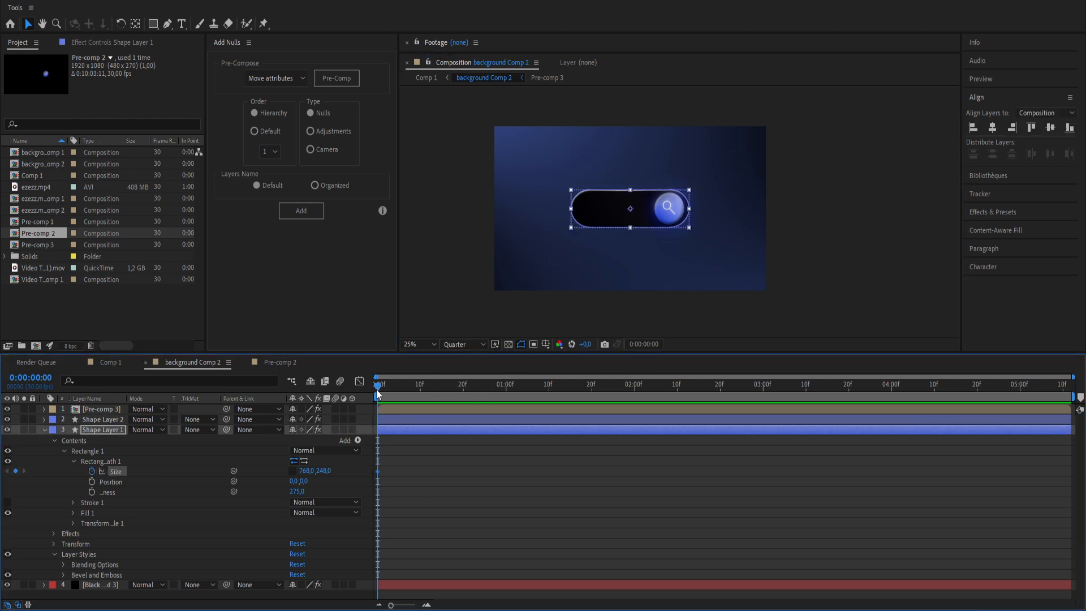
drag(378, 471, 484, 471)
drag(309, 471, 167, 479)
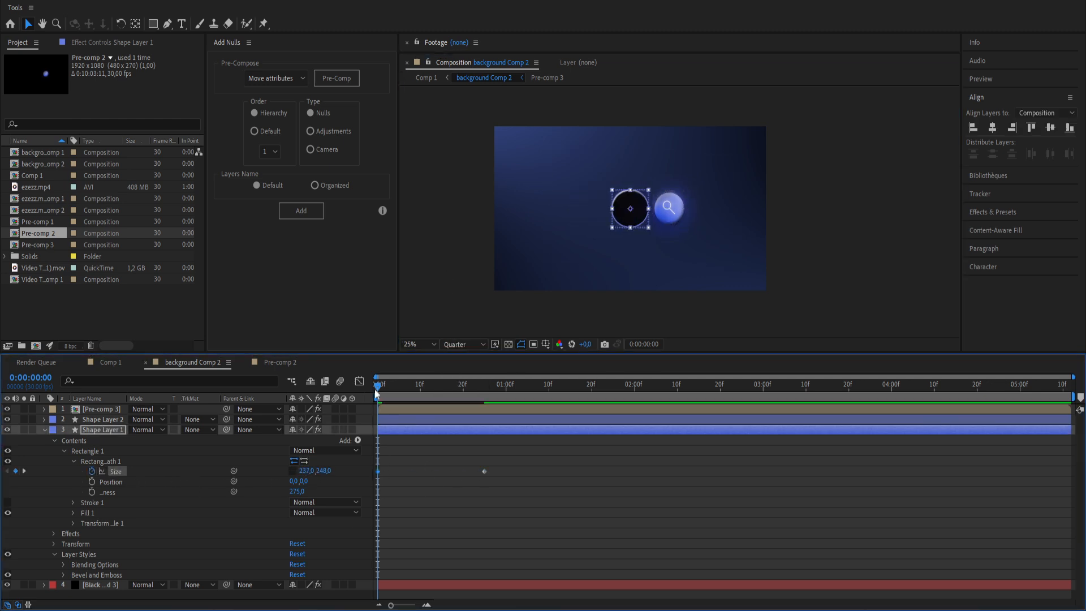
Apply Easy Ease to the pill's Size keyframes and preview the expansion from the start.
drag(377, 390, 489, 395)
drag(490, 457, 361, 494)
key(F9)
drag(487, 388, 345, 413)
key(space)
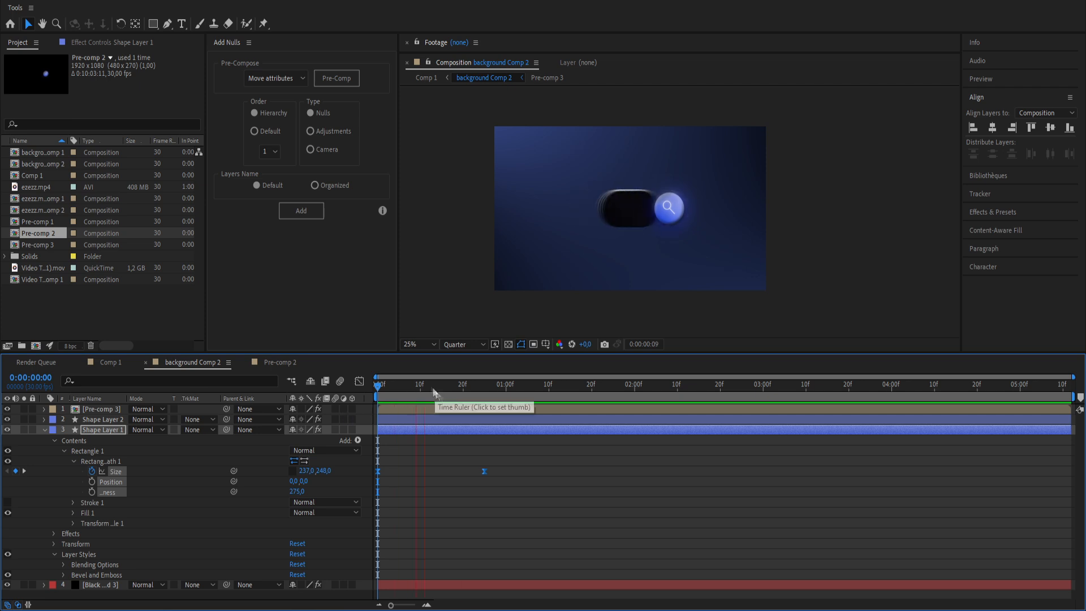
Move the pill's end Size keyframe earlier and add alternating wider and narrower Size keyframes, starting with an 867 x 248 overshoot, for a bounce.
drag(485, 471, 422, 471)
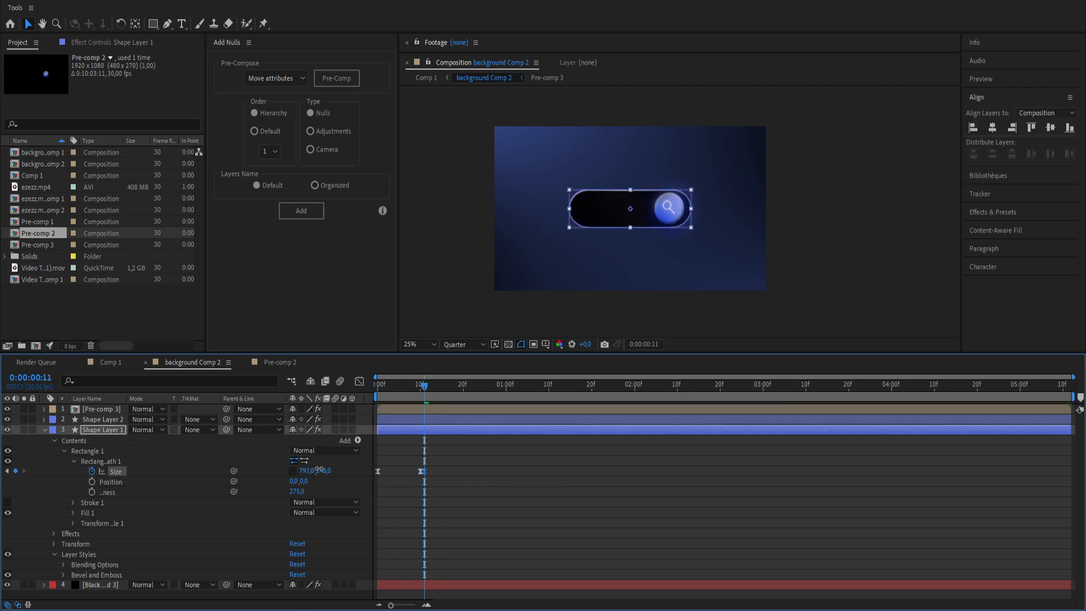
drag(320, 469, 356, 469)
mouse_move(421, 472)
mouse_down()
mouse_move(454, 471)
mouse_move(420, 472)
mouse_up()
drag(428, 386, 453, 380)
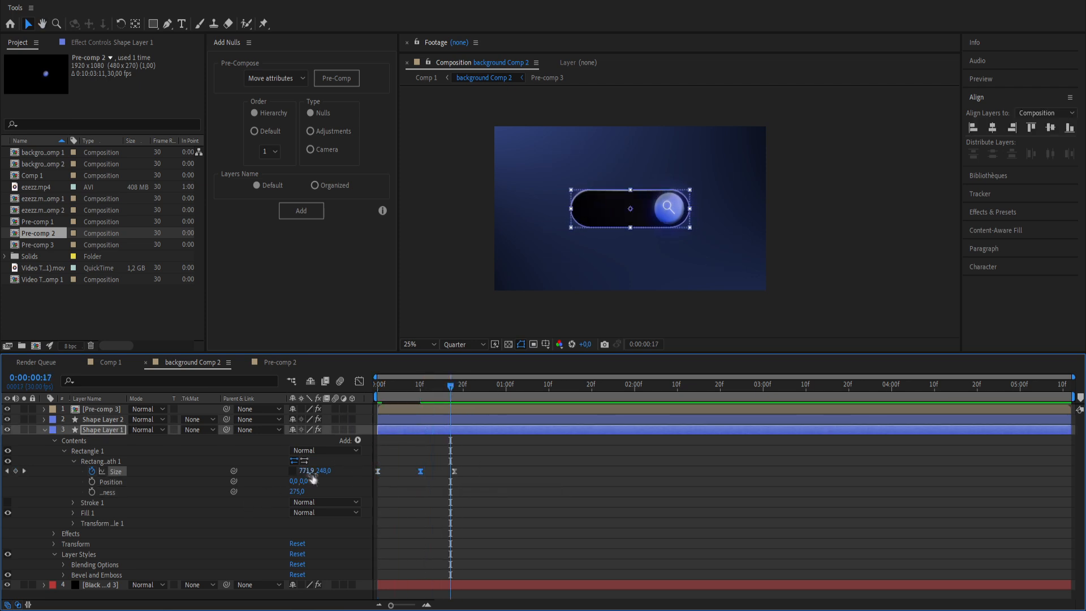
drag(310, 474, 302, 474)
drag(455, 471, 467, 471)
drag(454, 388, 470, 387)
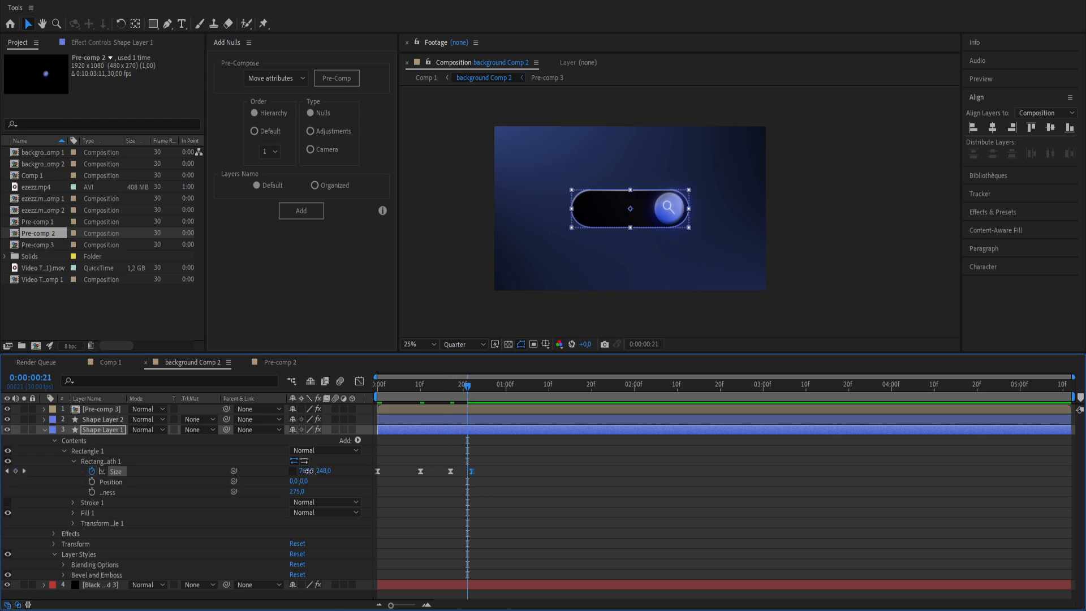
drag(308, 471, 317, 472)
Retime the pill's bounce Size keyframes to frames 6, 11, 17 and 22 and preview the expansion.
drag(472, 473, 494, 472)
drag(468, 471, 442, 472)
click(470, 472)
drag(465, 388, 315, 444)
drag(529, 464, 378, 482)
click(407, 472)
drag(567, 471, 370, 496)
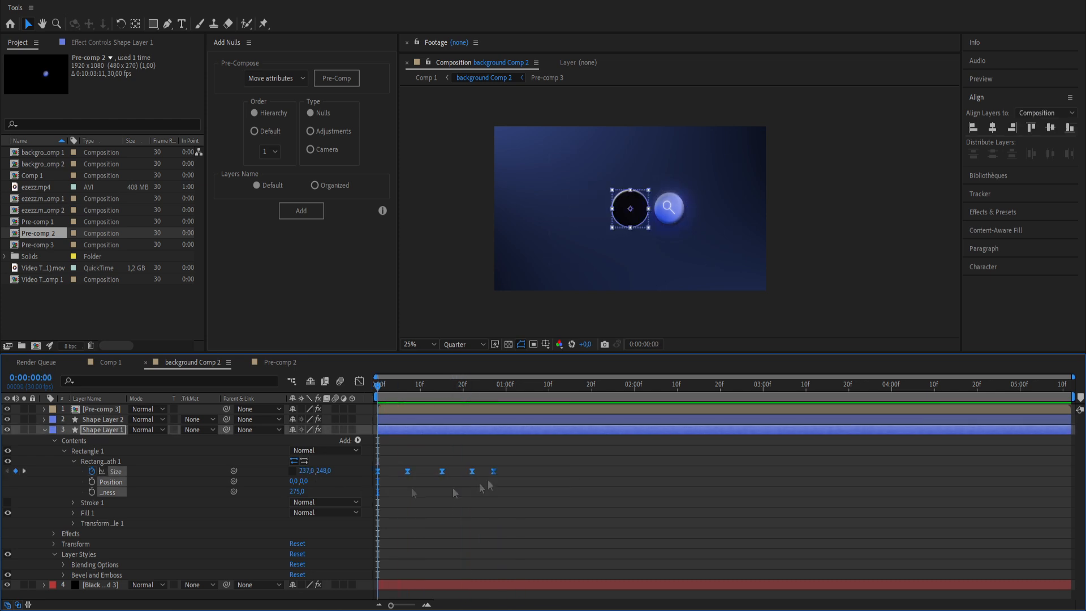
key(space)
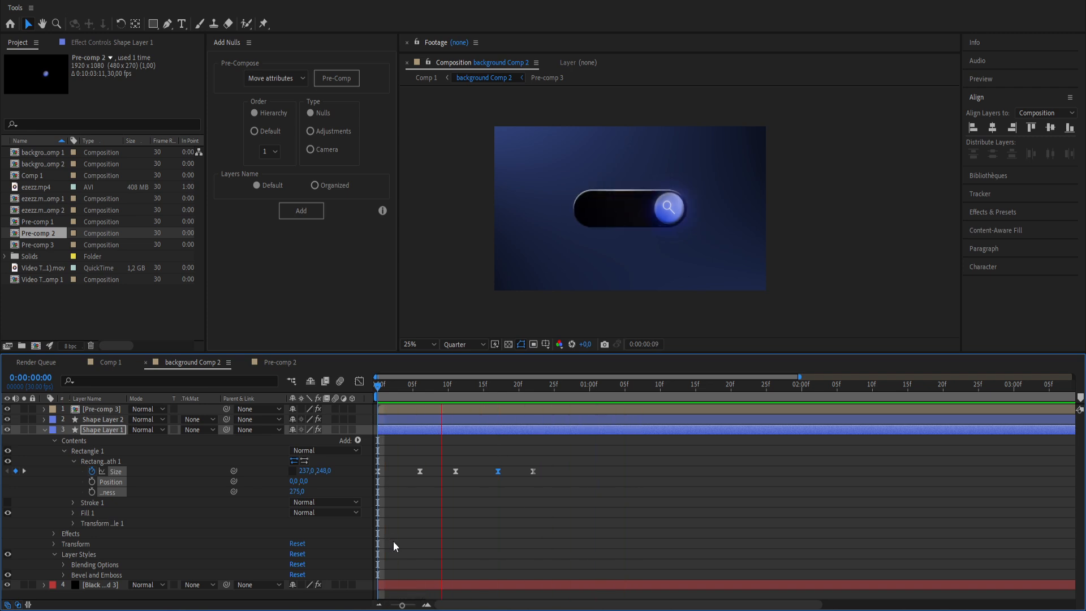
key(u)
click(110, 420)
key(p)
click(73, 430)
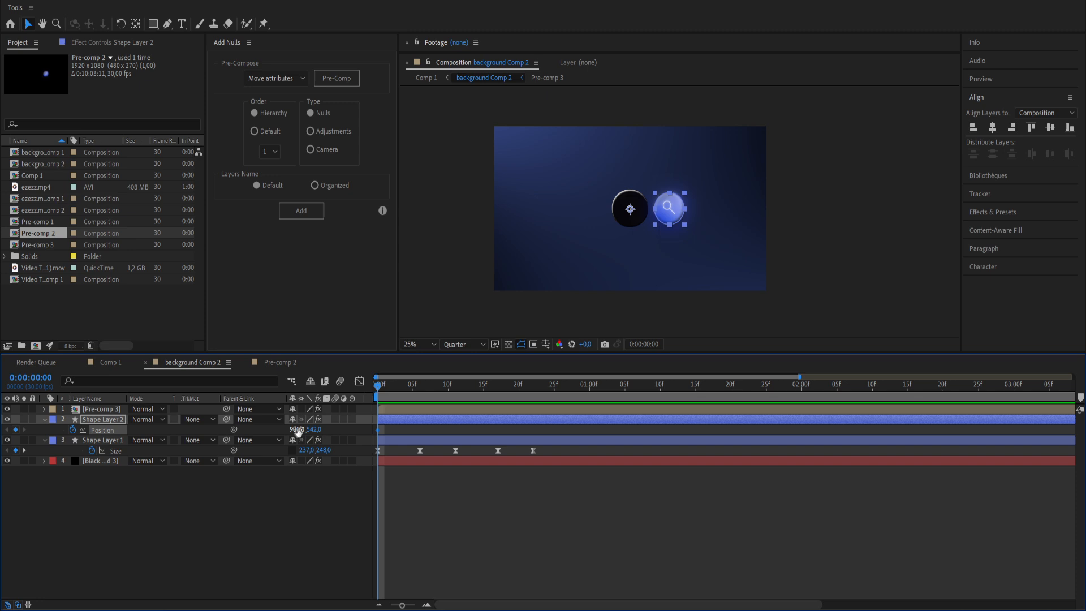
drag(380, 430, 533, 430)
drag(296, 430, 170, 438)
key(ctrl+z)
key(ctrl+z)
key(ctrl+z)
Pre-compose the magnifier pre-comp and the circle knob's shape layer together.
shift+click(466, 409)
right_click(467, 409)
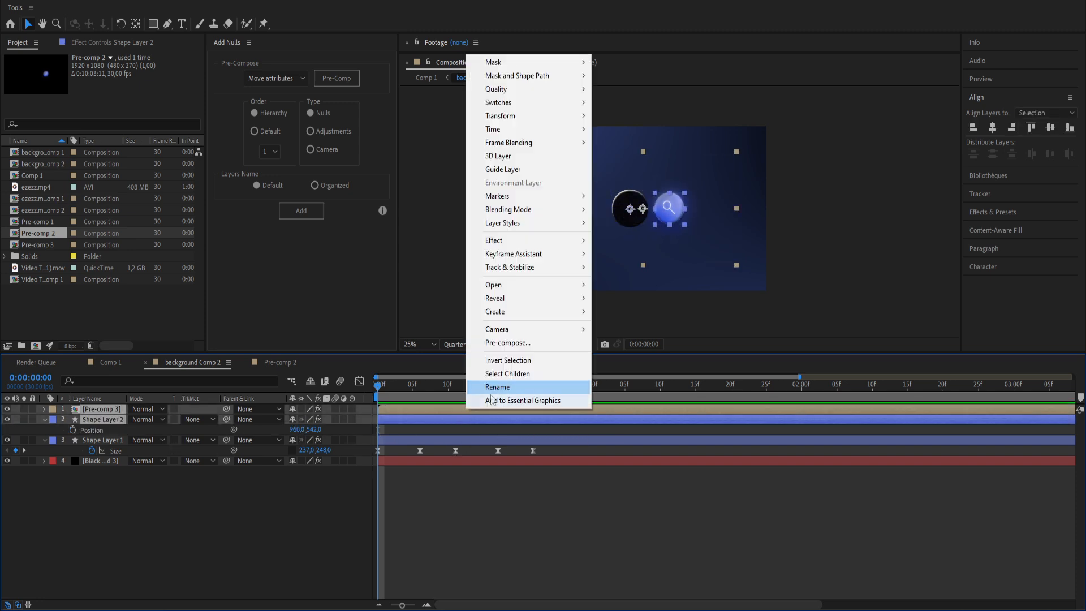
click(521, 343)
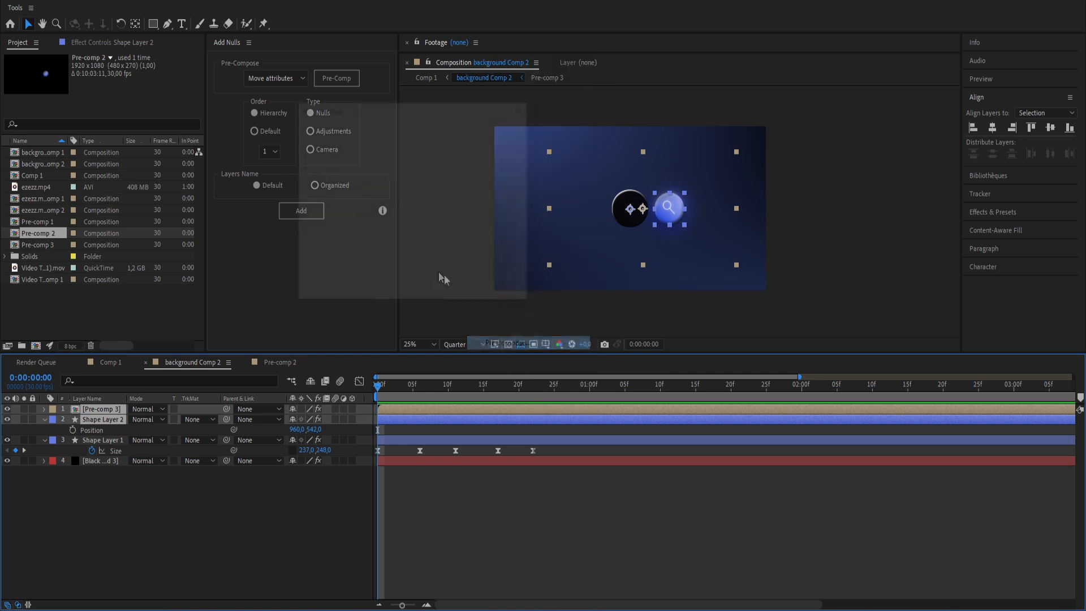
click(429, 292)
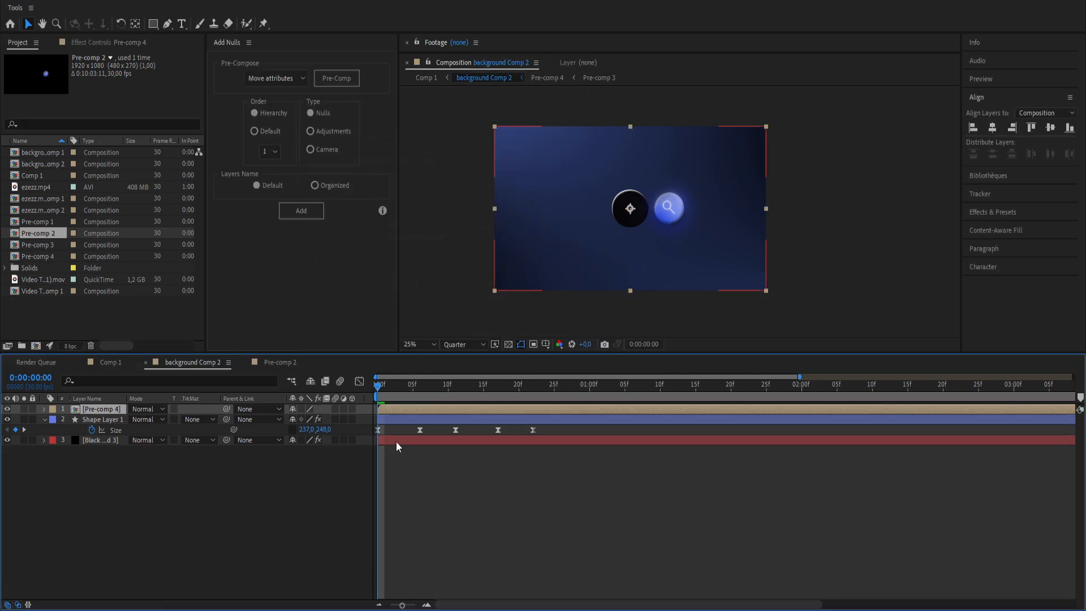
Keyframe the knob pre-comp's Position from 684, 540 at frame 0 to 960, 540 at frame 22.
key(p)
click(73, 419)
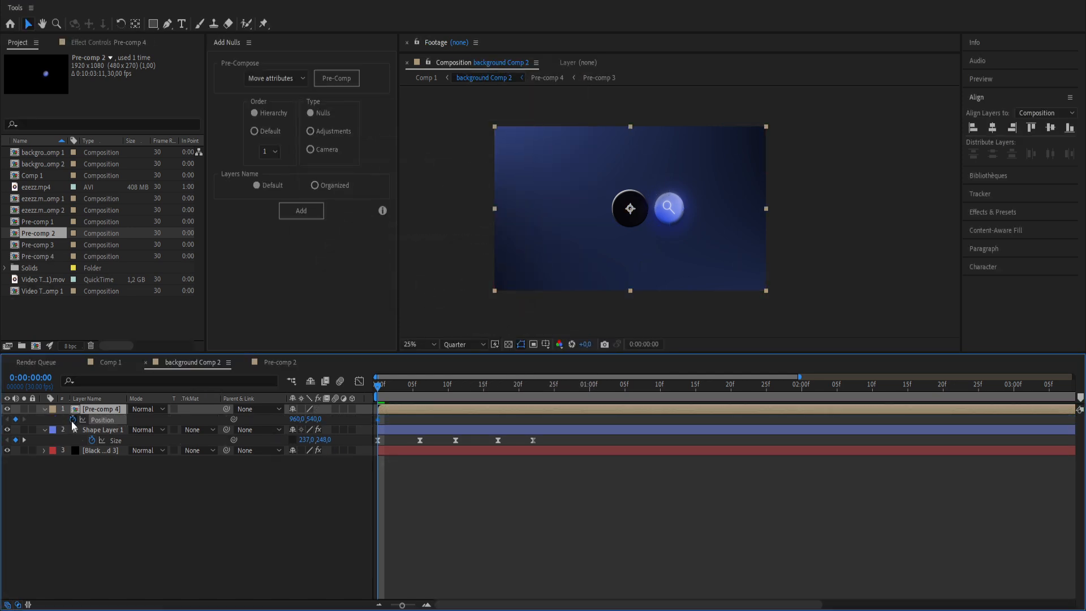
drag(378, 420, 533, 422)
drag(299, 419, 149, 427)
Add intermediate Position keyframes to the knob pre-comp at frames 6, 11 and 17 to match the pill's bounce.
drag(378, 386, 420, 387)
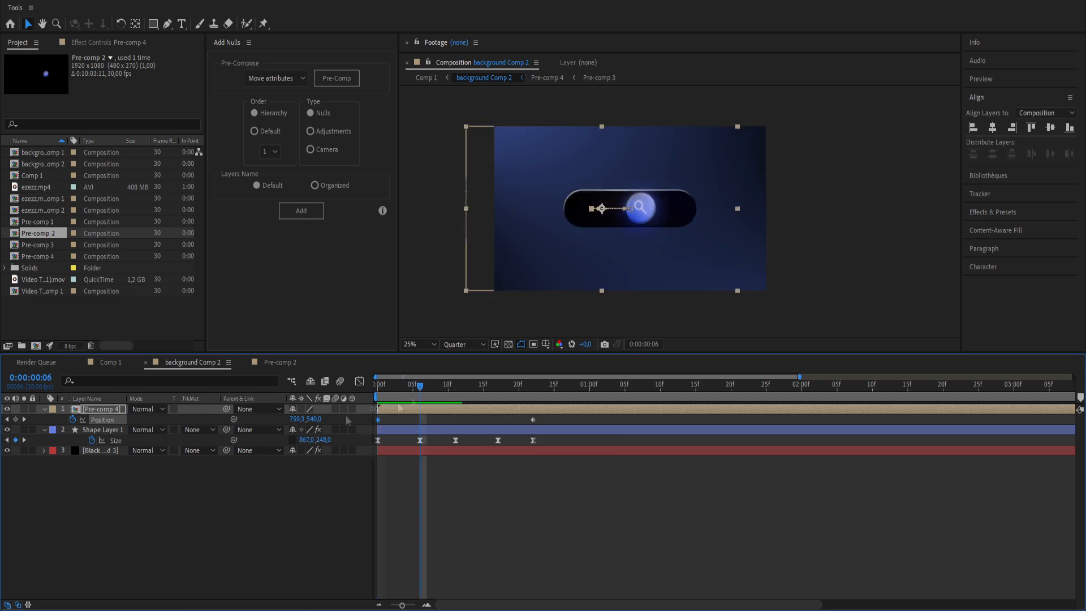
mouse_move(297, 420)
mouse_down()
mouse_move(436, 406)
mouse_move(455, 387)
mouse_move(240, 425)
mouse_move(292, 421)
mouse_up()
drag(456, 387, 498, 386)
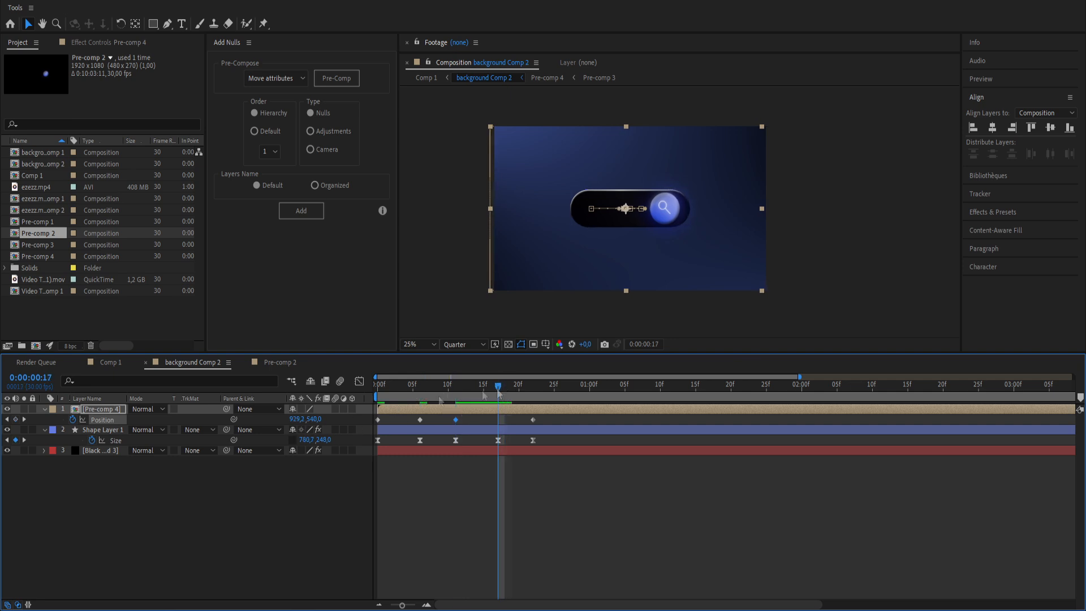
drag(297, 420, 322, 417)
Apply Easy Ease to the knob's Position keyframes, adjust their curves and shift the later ones to frames 8, 13, 19 and 26, previewing the motion.
drag(499, 386, 366, 424)
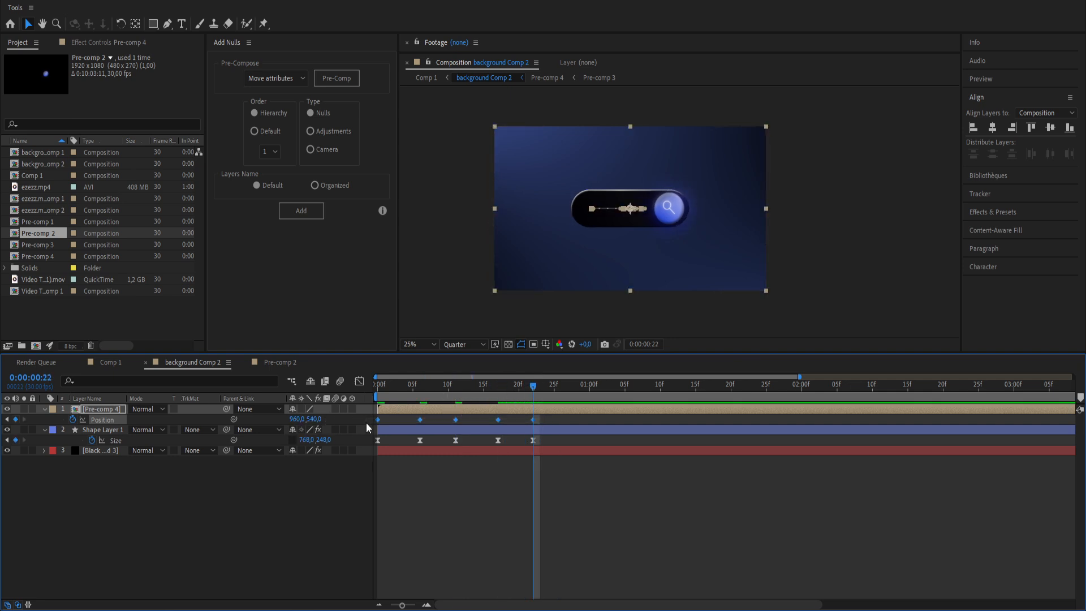
key(F9)
click(360, 381)
drag(571, 564, 441, 576)
drag(527, 569, 521, 571)
key(space)
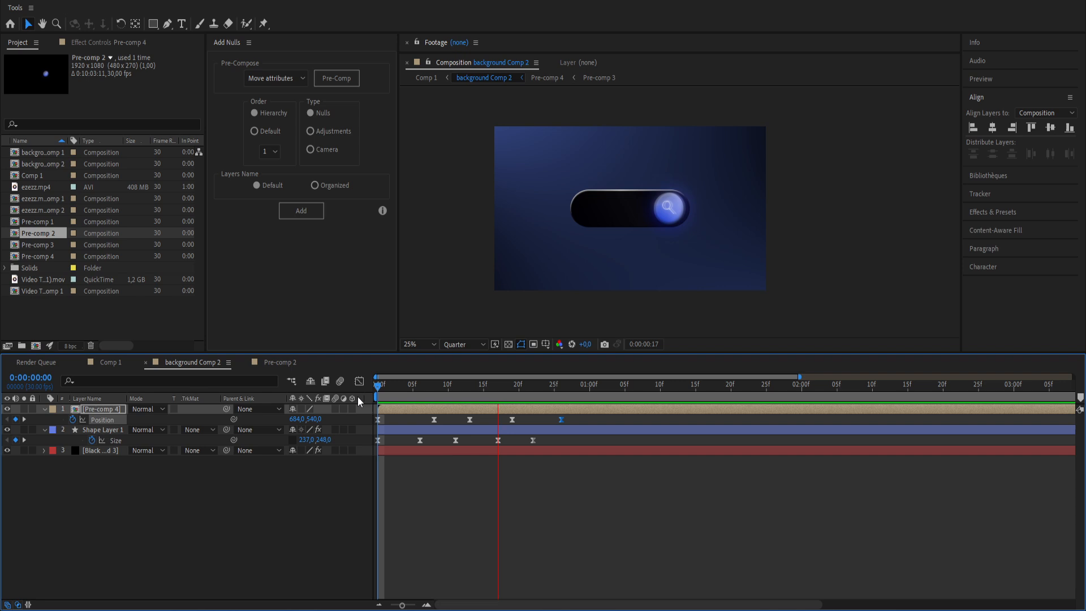
key(space)
key(space)
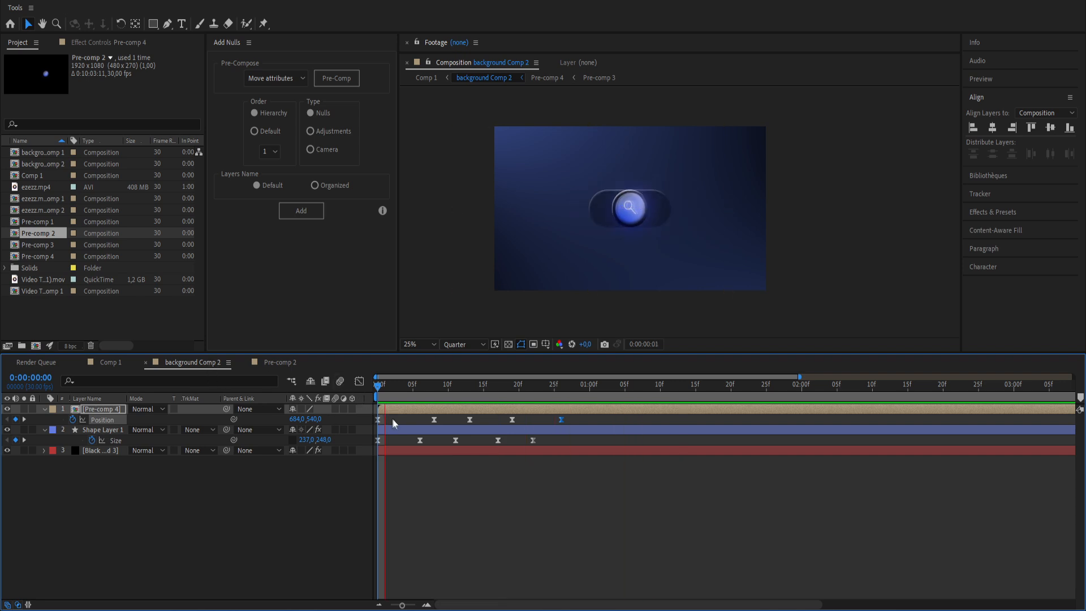
key(space)
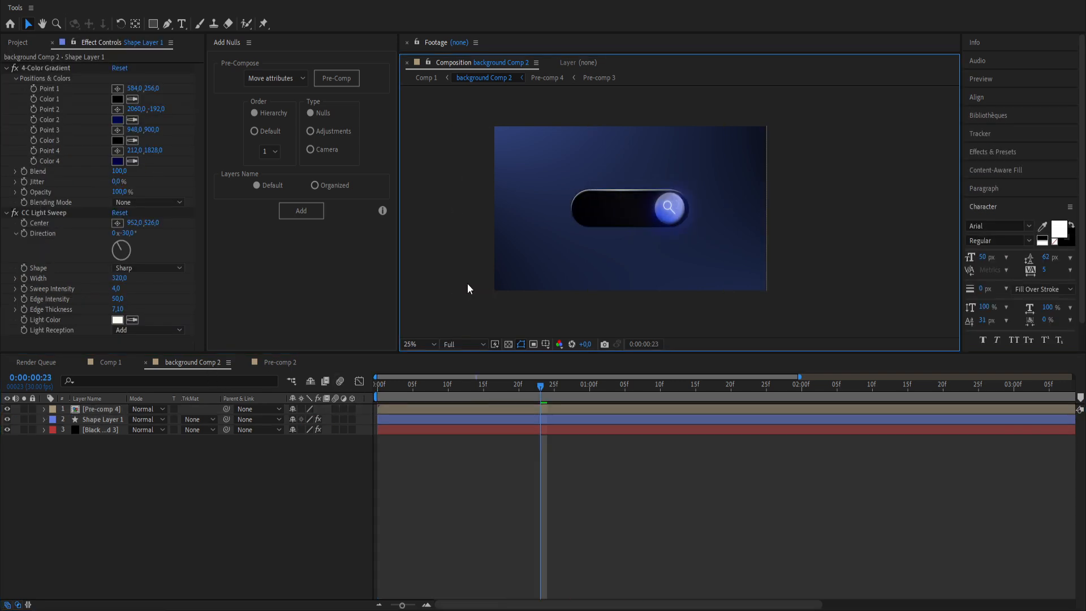
Add the text "Wiideo", scale it to 226%, and place it inside the pill beside the knob.
key(ctrl+t)
click(601, 208)
text(W)
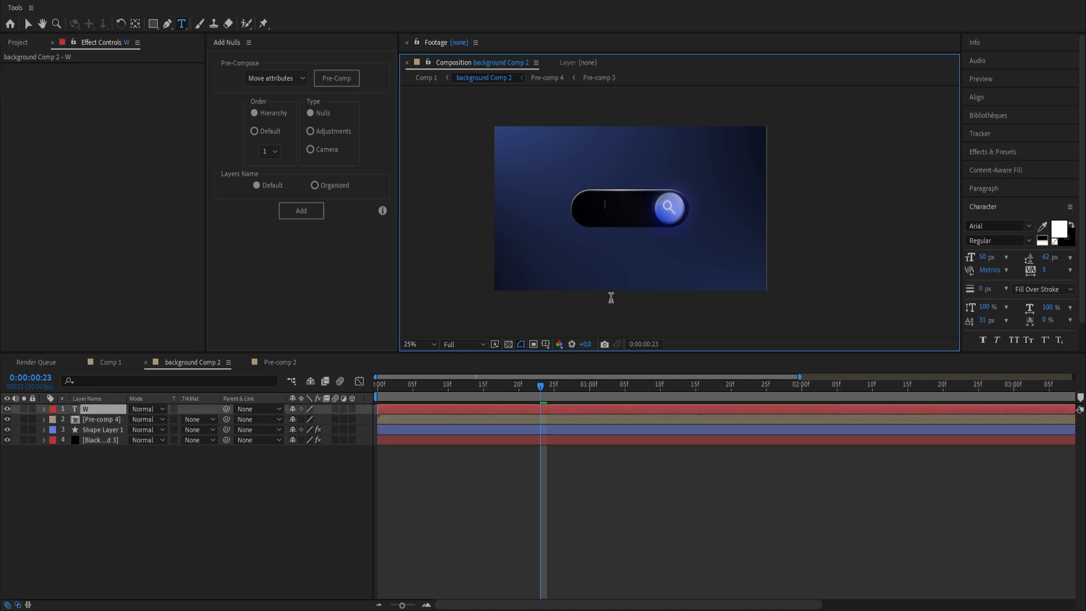
text(iideo)
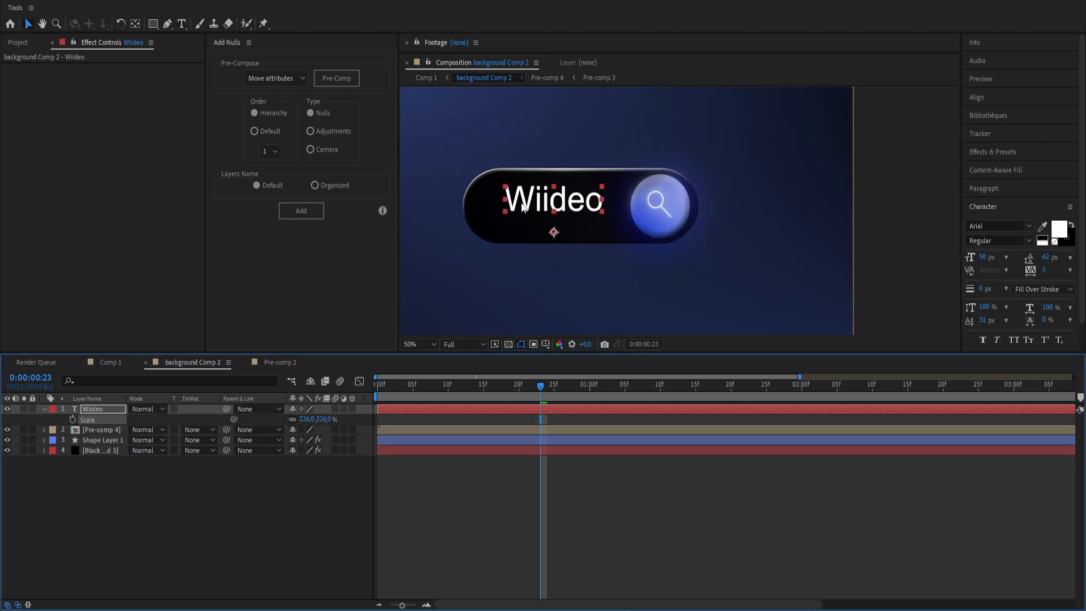
drag(524, 203, 522, 209)
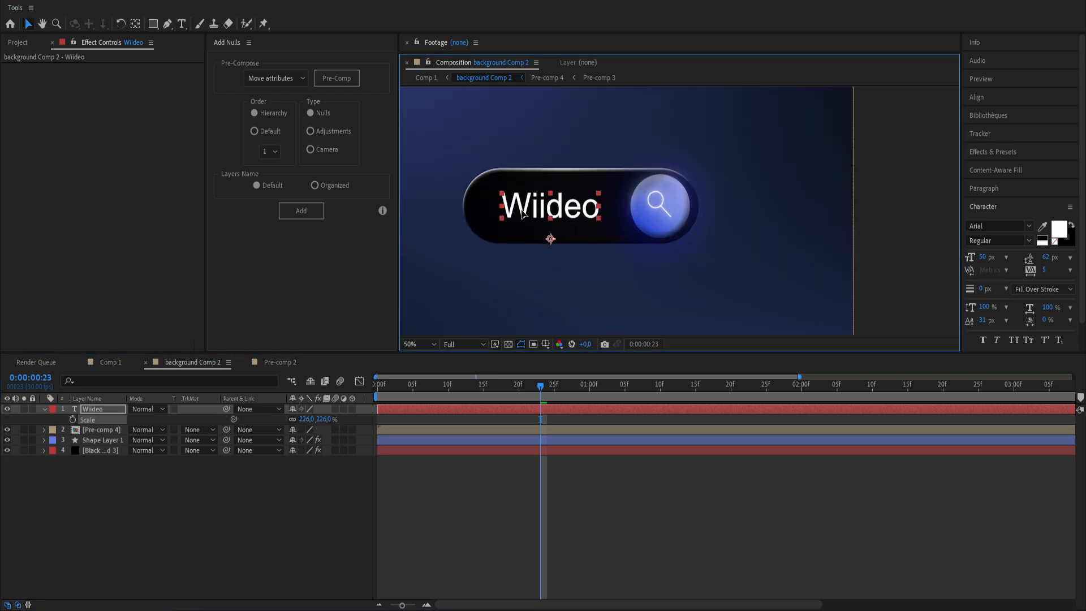
click(498, 269)
key(comma)
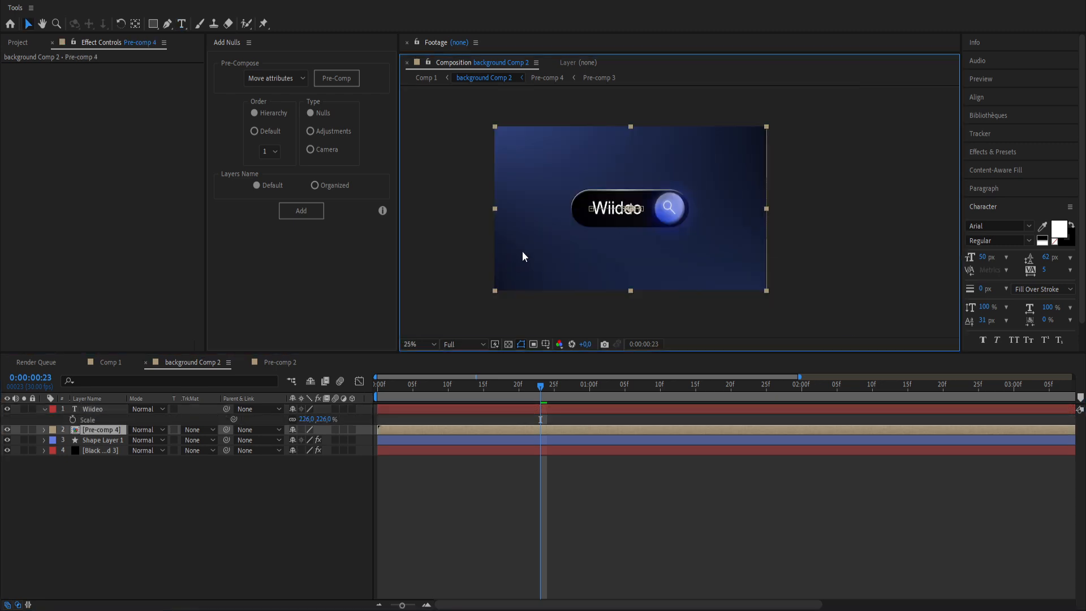
Apply Deep Glow to the Wiideo text with Unmult enabled and Exposure at 0.29.
click(501, 408)
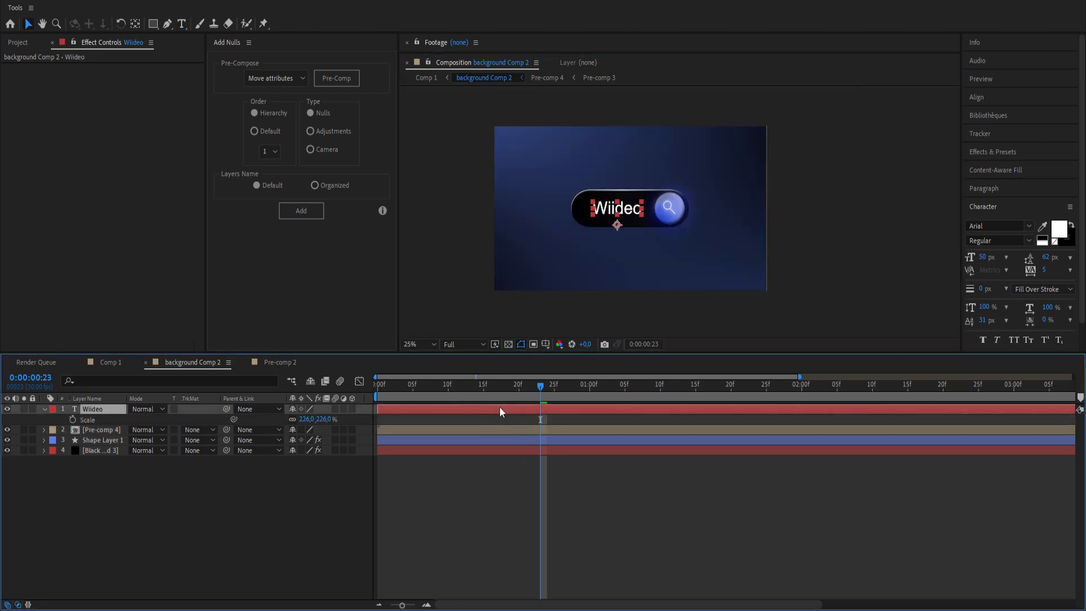
key(ctrl+space)
text(deep)
click(457, 408)
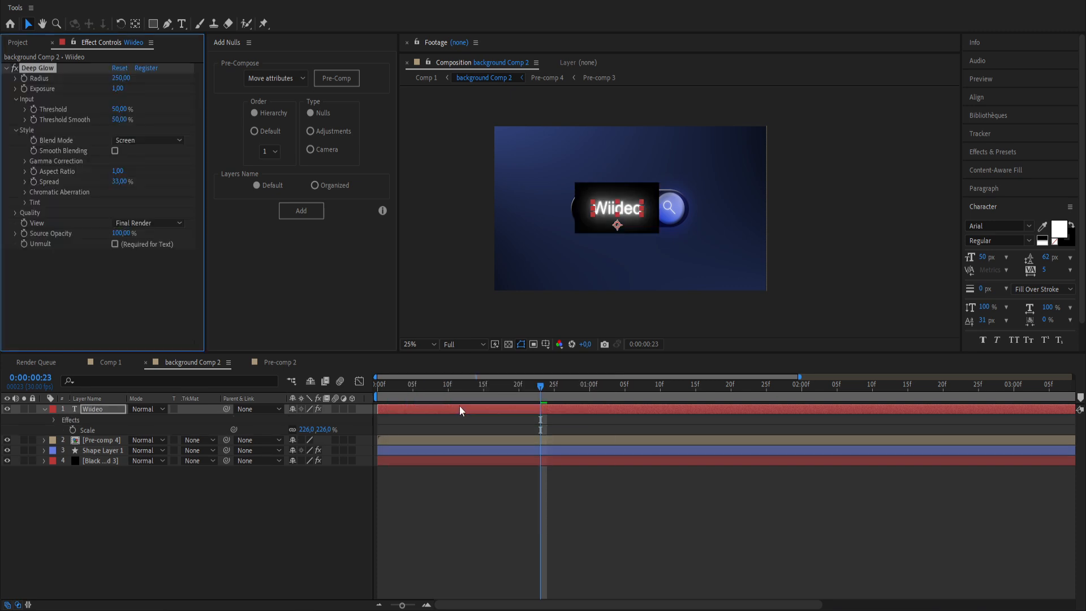
click(115, 243)
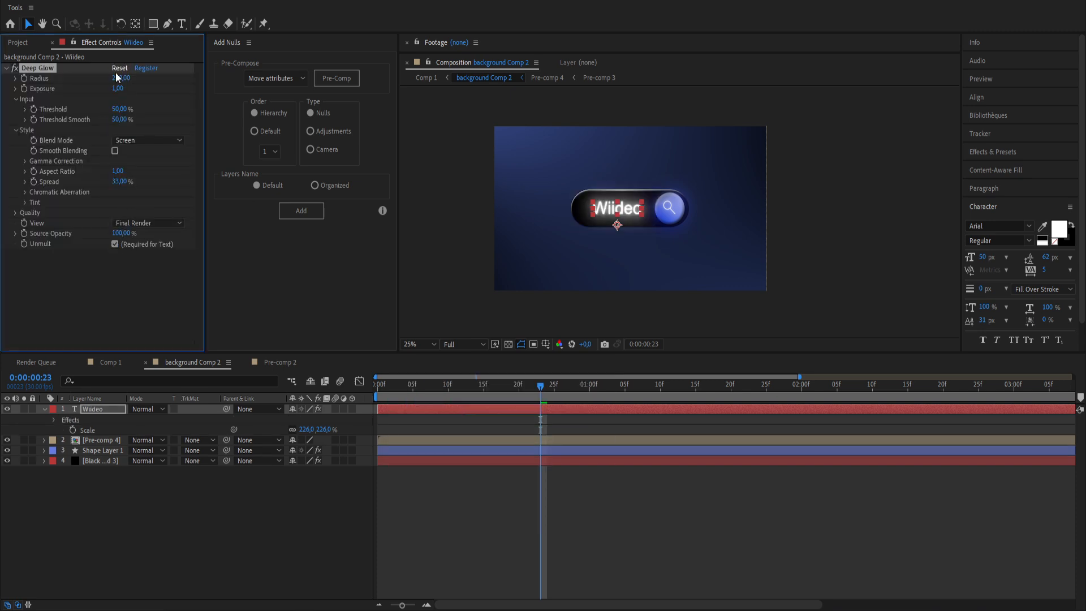
drag(117, 89, 80, 102)
click(416, 255)
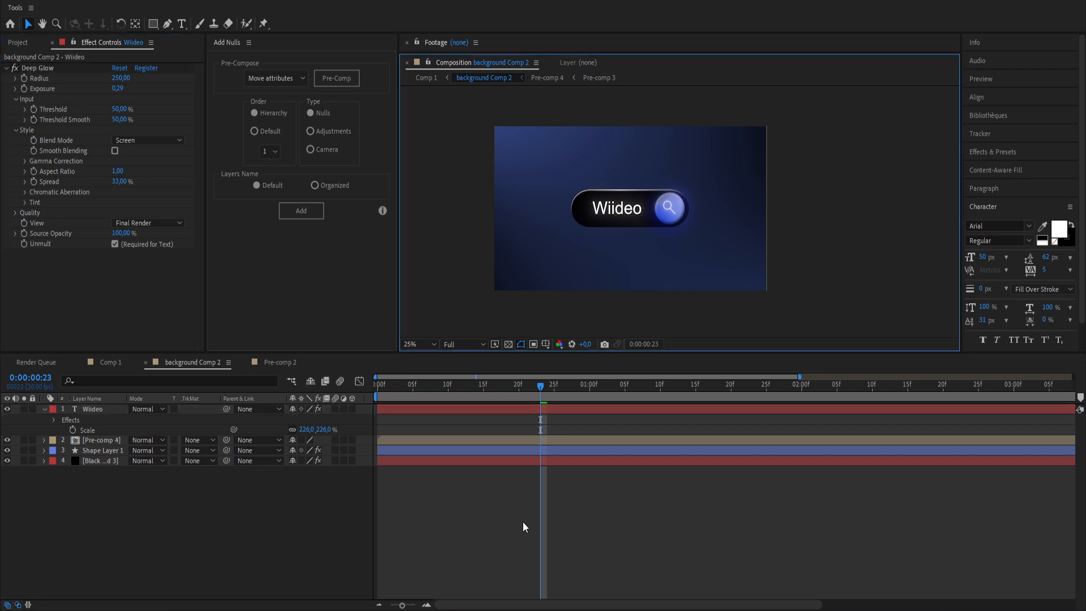
Add a text animator with Position and Opacity properties to the Wiideo layer.
click(489, 407)
key(u)
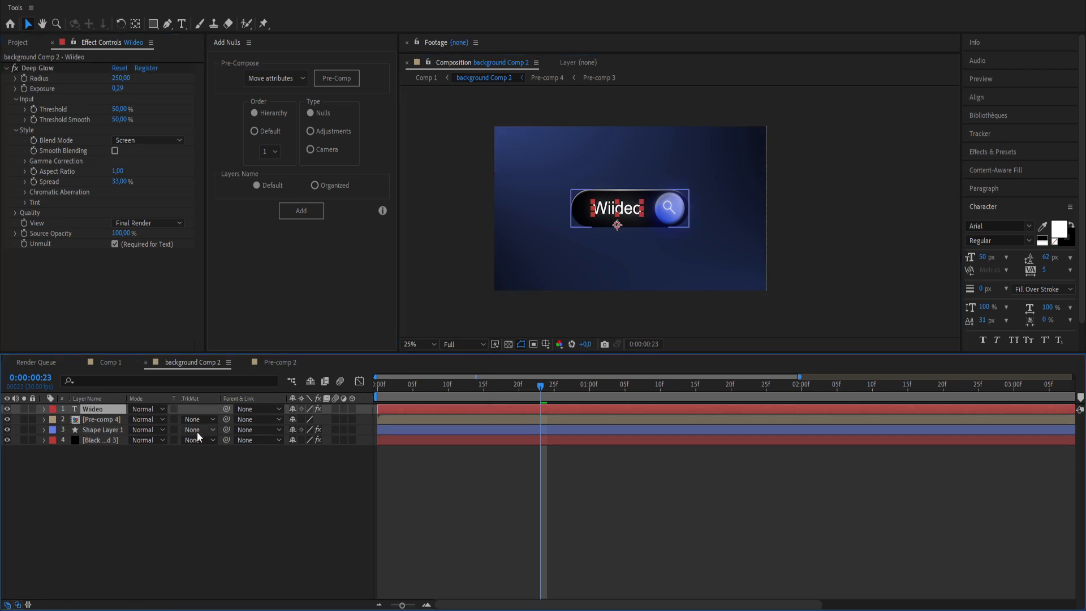
click(44, 409)
click(358, 419)
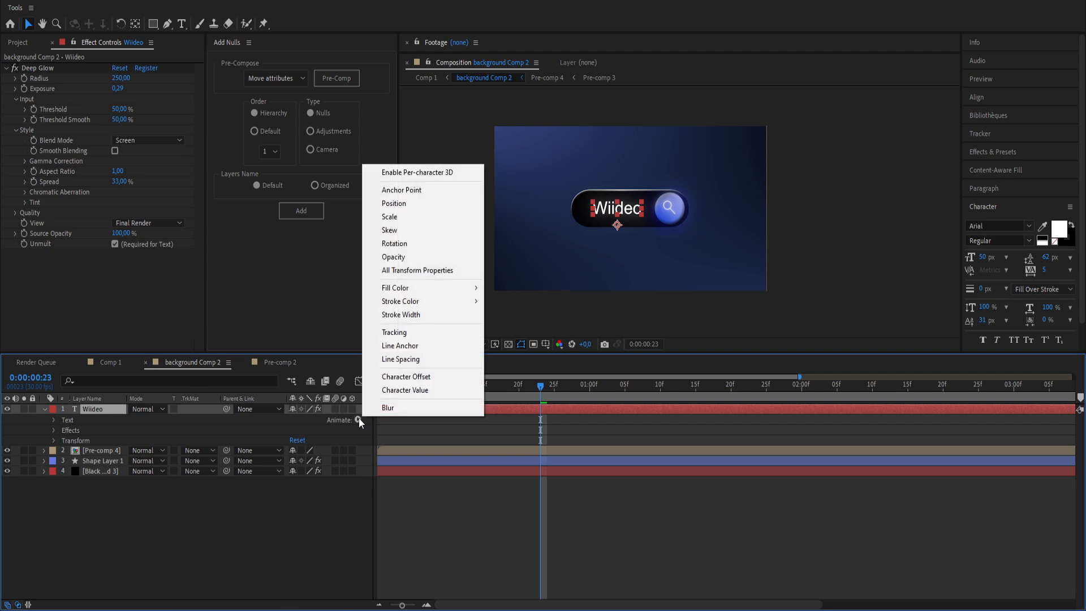
click(410, 204)
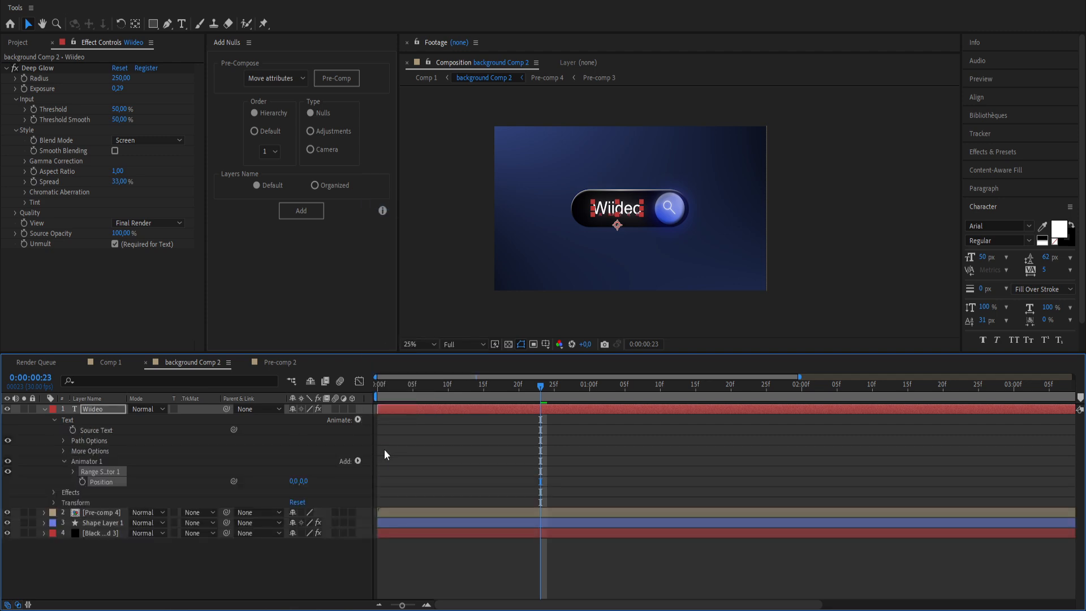
click(358, 462)
mouse_move(396, 470)
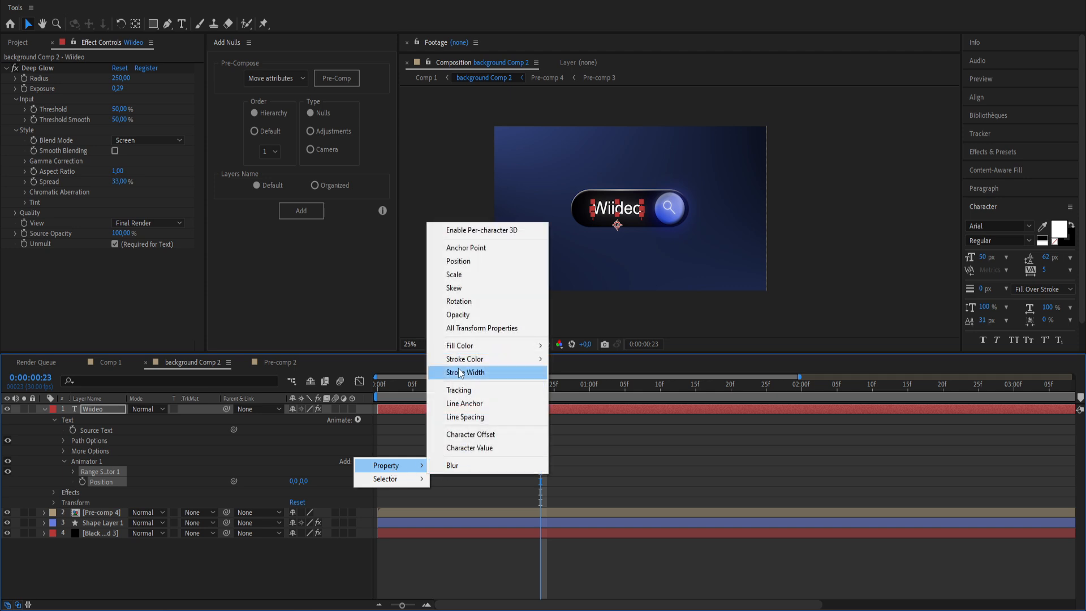
click(478, 314)
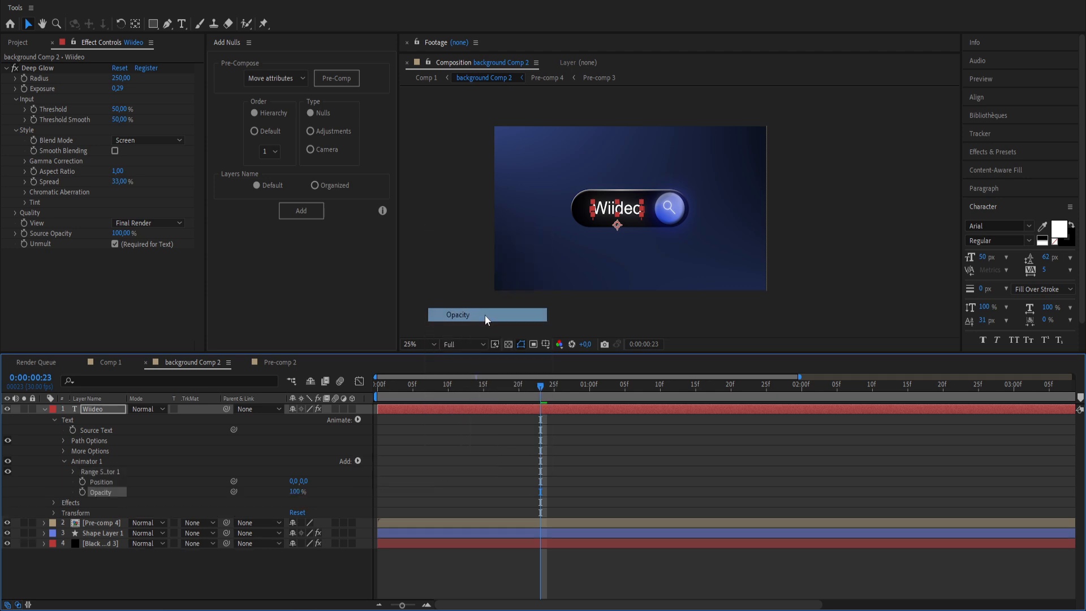
Add an Expression selector to the text animator and set its Position to -52, 0 and Opacity to 0%.
click(358, 462)
mouse_move(417, 481)
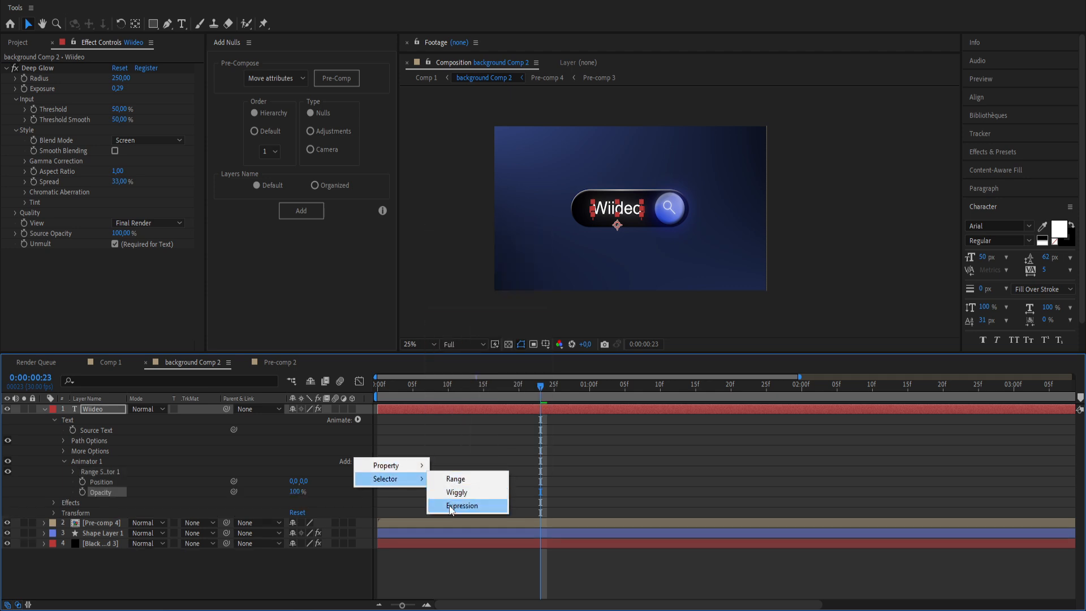
click(452, 506)
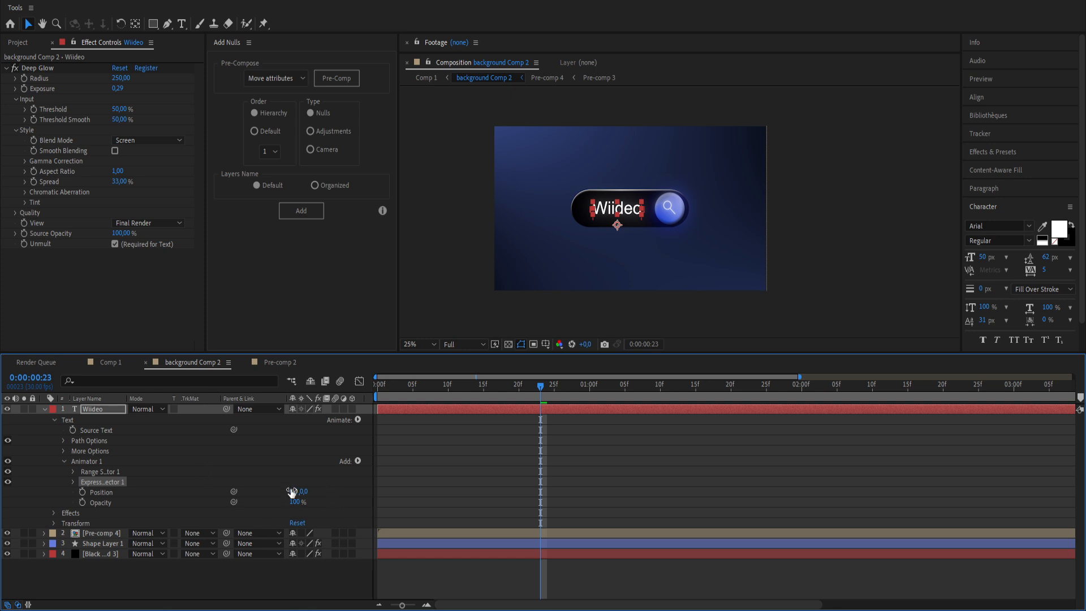
drag(292, 492, 214, 502)
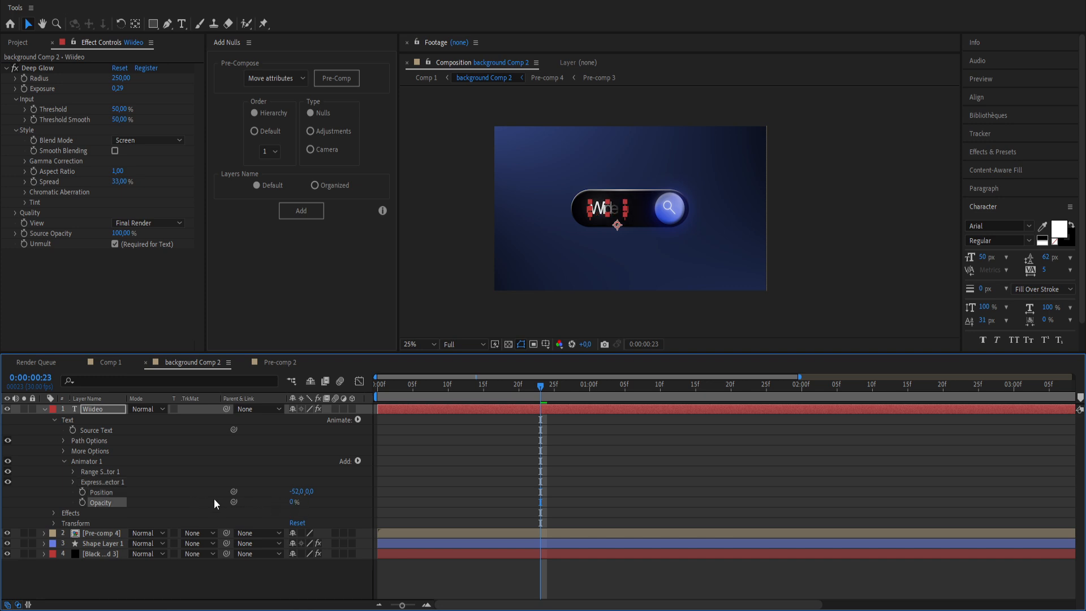
Replace the selector's Amount expression with per-character bounce code using delay .1, freq 3, amplitude 200 and decay 10.0, and preview from the start.
click(73, 482)
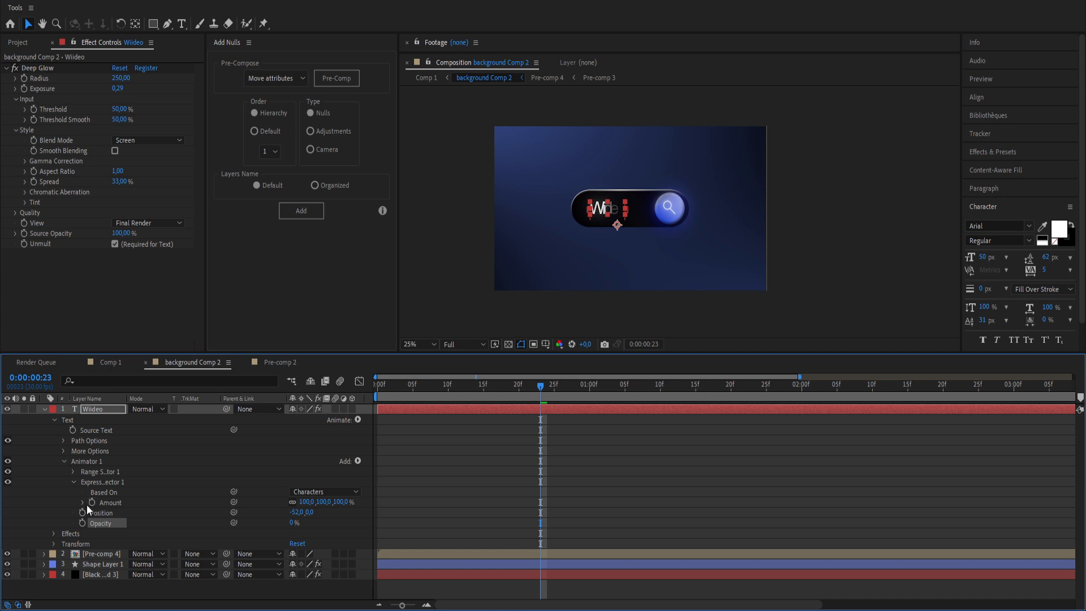
click(81, 503)
key(space)
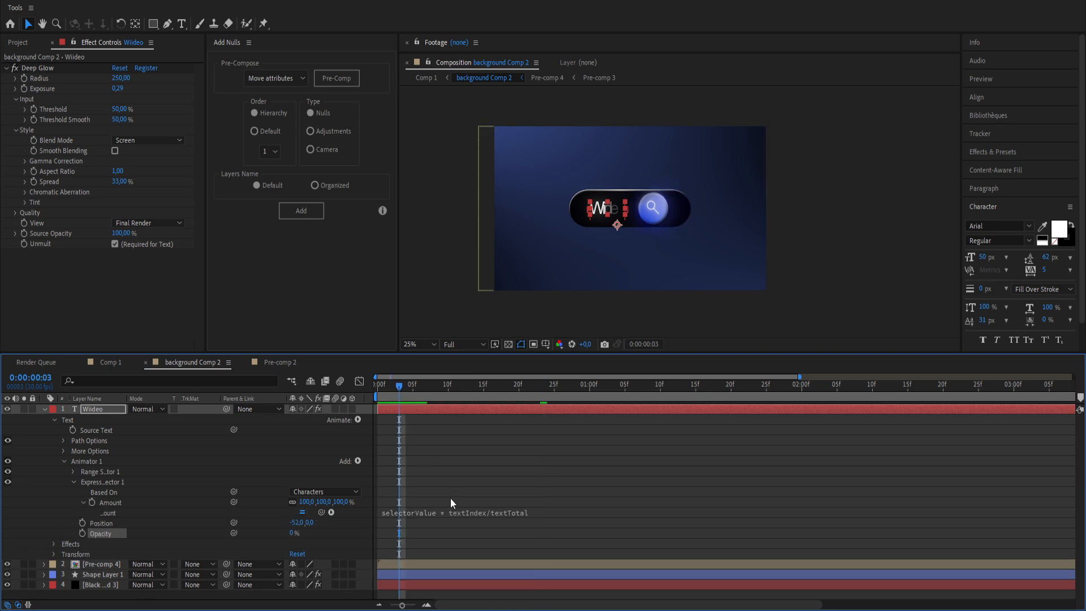
click(424, 515)
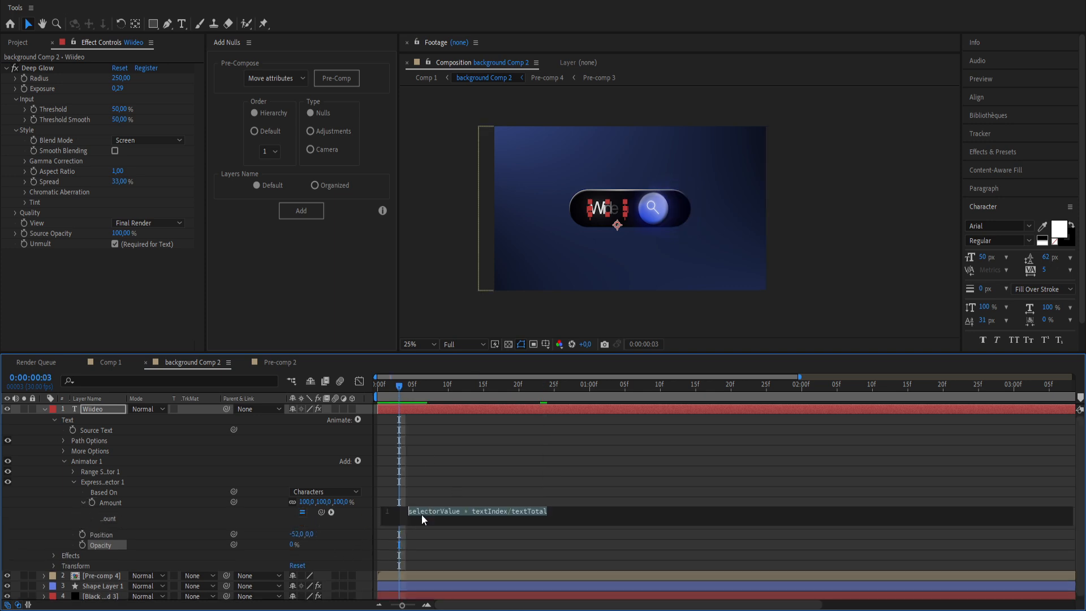
key(ctrl+v)
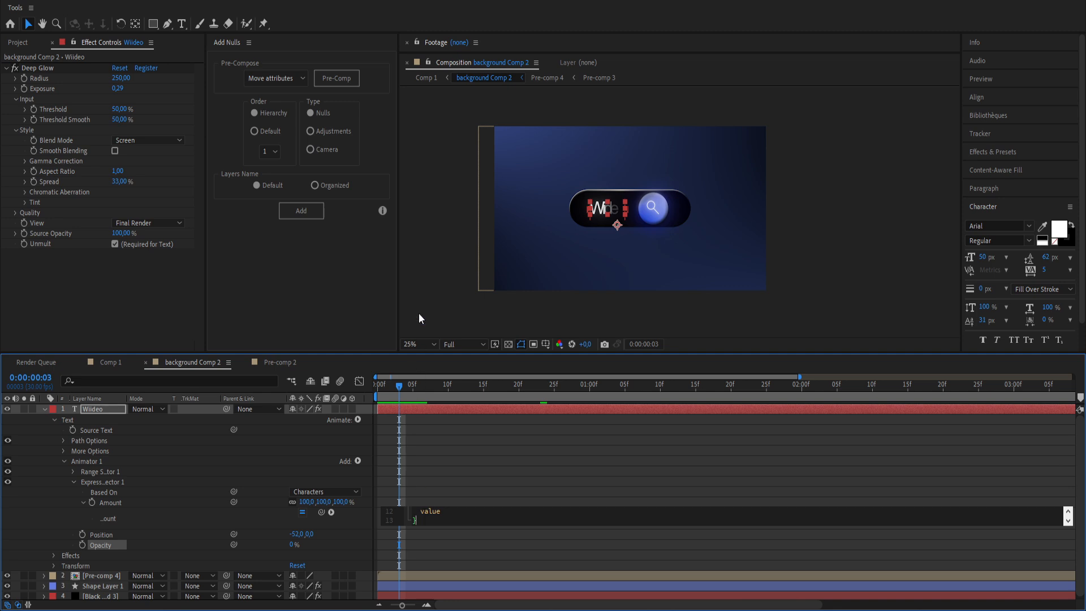
click(440, 453)
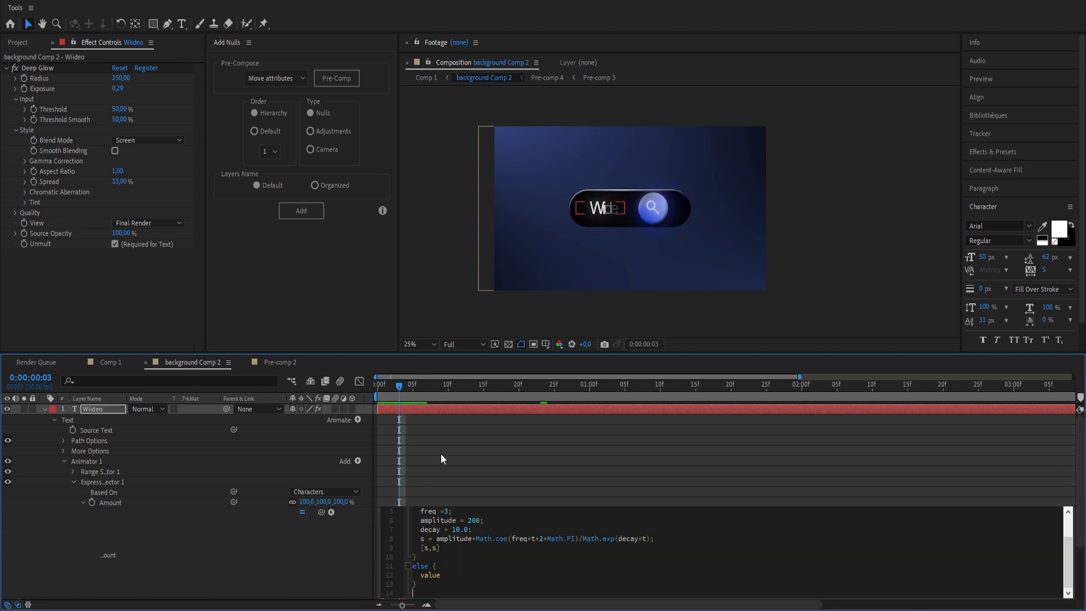
key(Home)
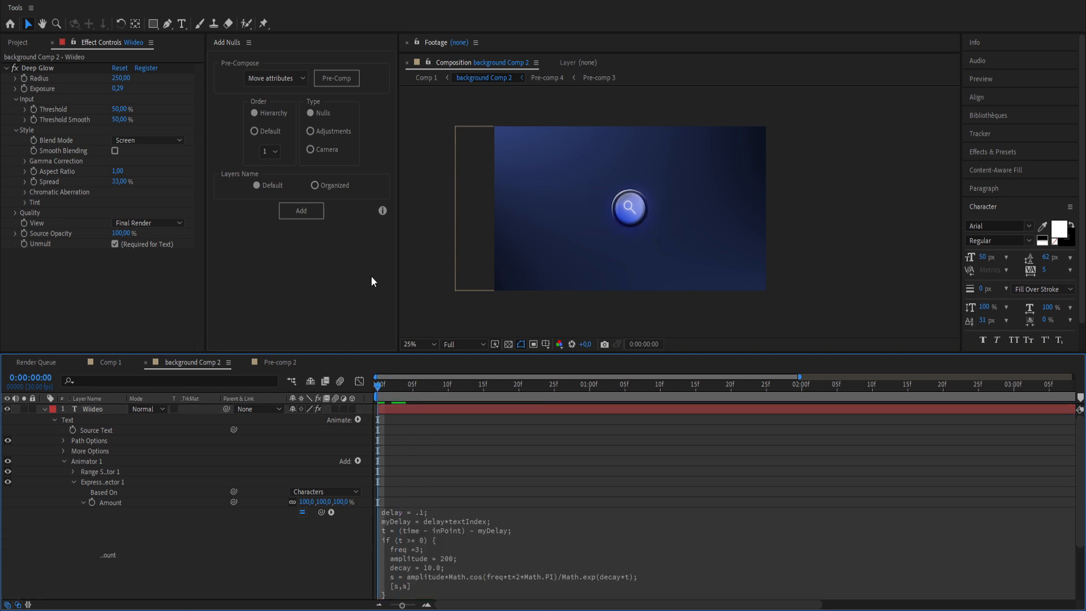
key(space)
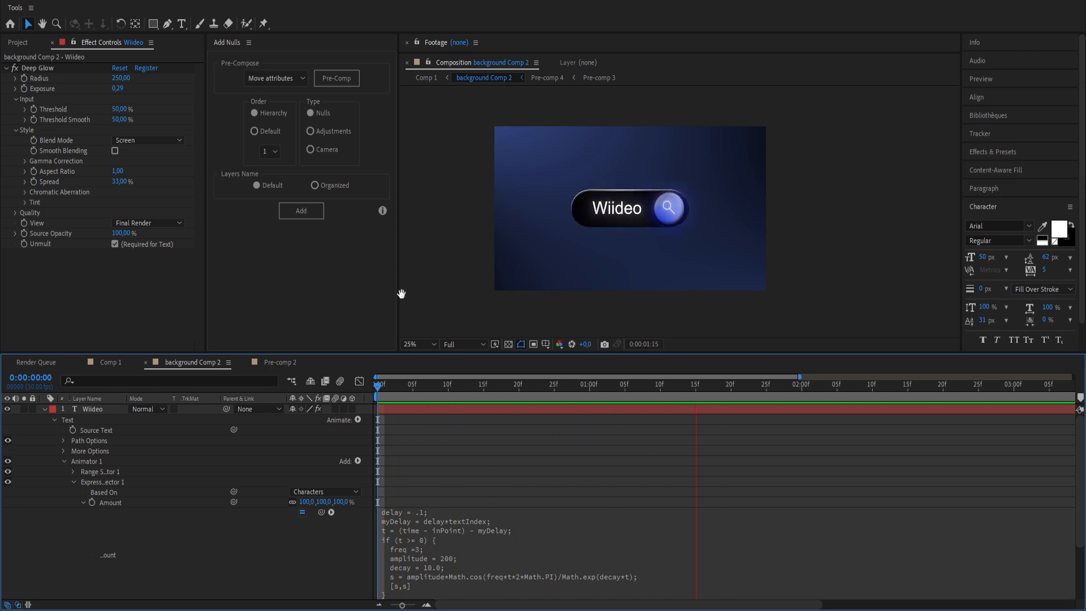
key(space)
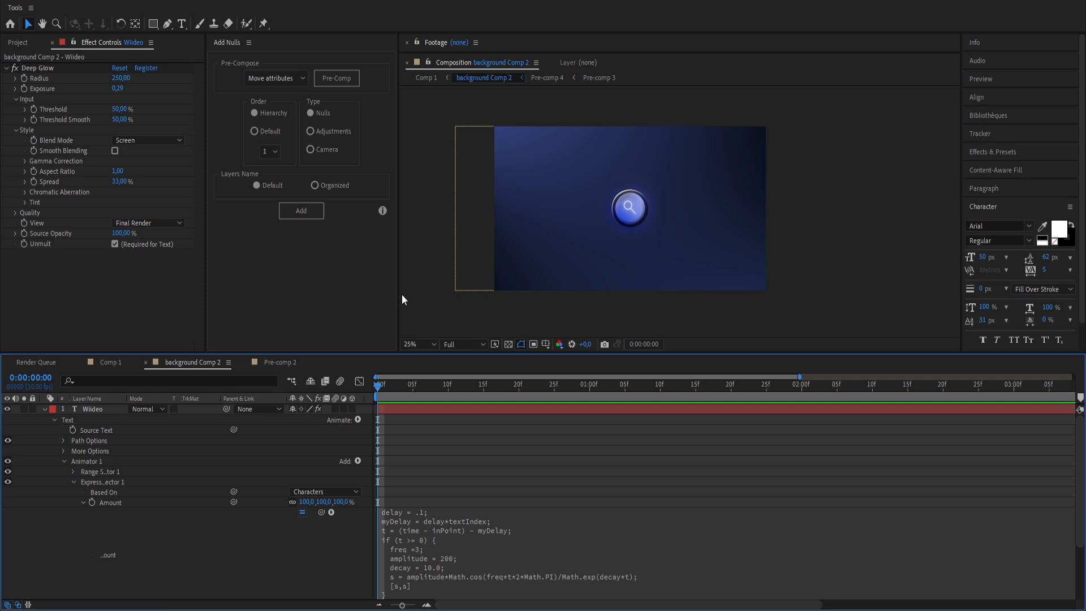